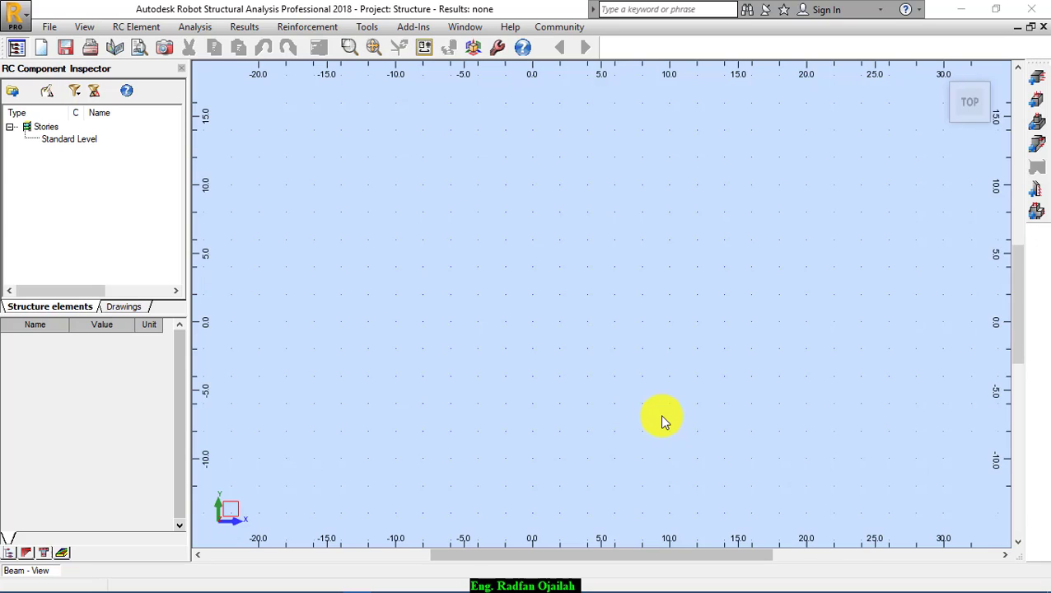
- Start a new RC wall project and bring up the RC element creation options
{"action": "left_click", "coordinate": [48, 27]}
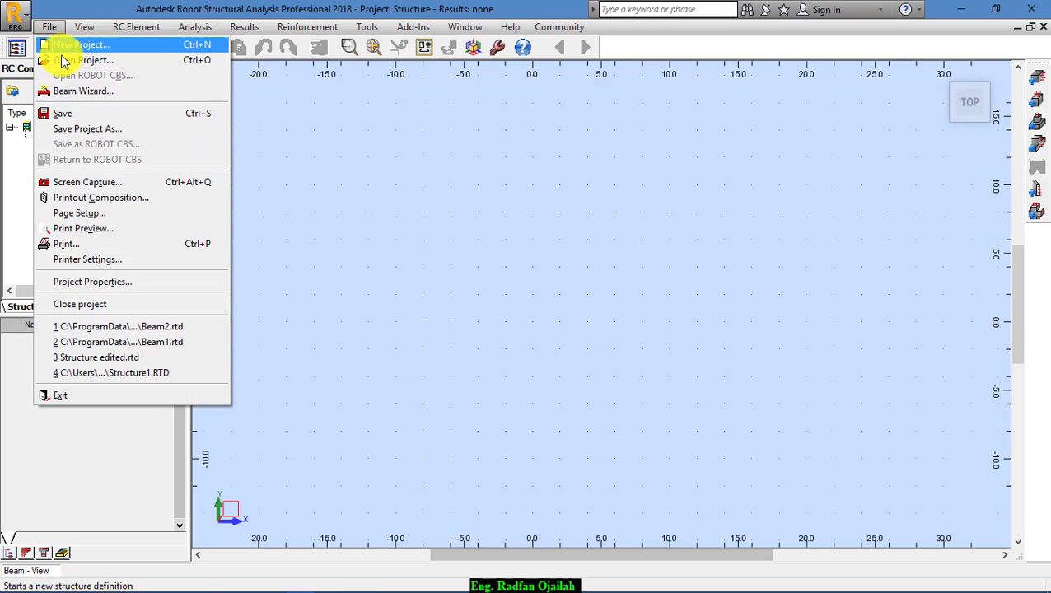
{"action": "left_click", "coordinate": [70, 45]}
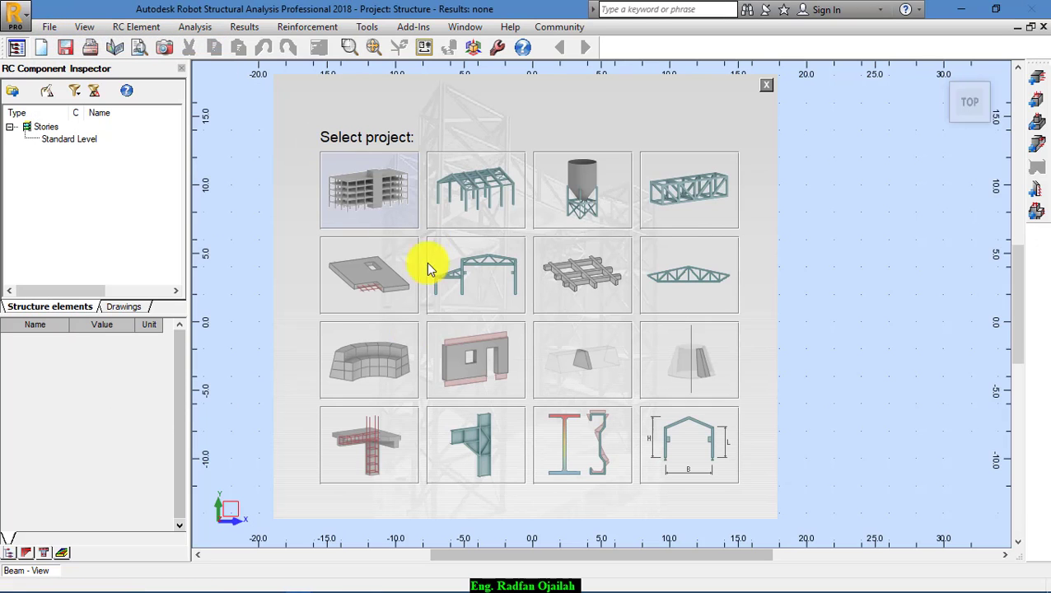
{"action": "left_click", "coordinate": [380, 462]}
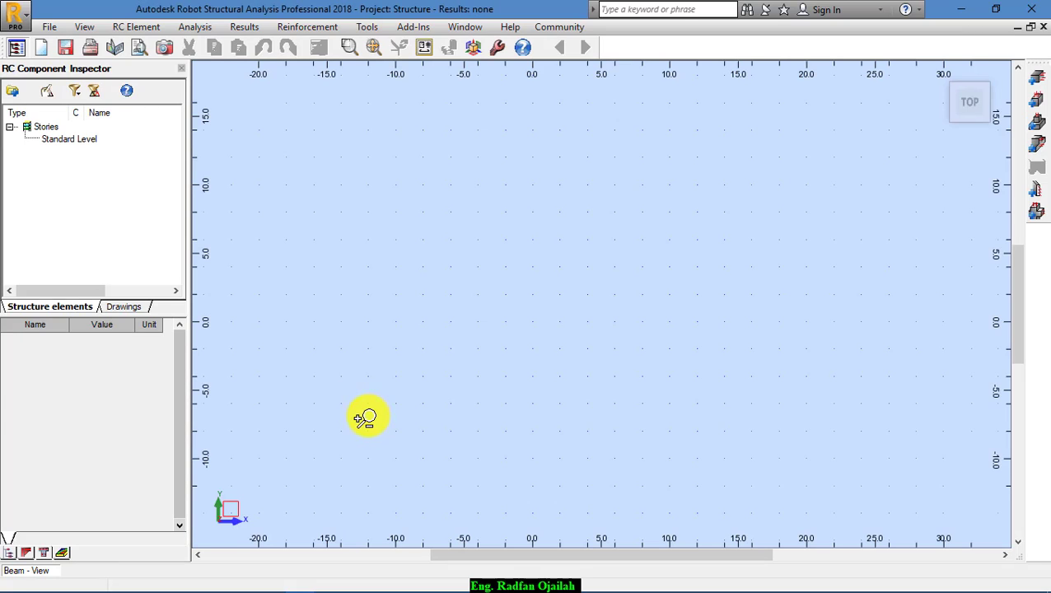
{"action": "left_click", "coordinate": [149, 28]}
{"action": "mouse_move", "coordinate": [206, 44]}
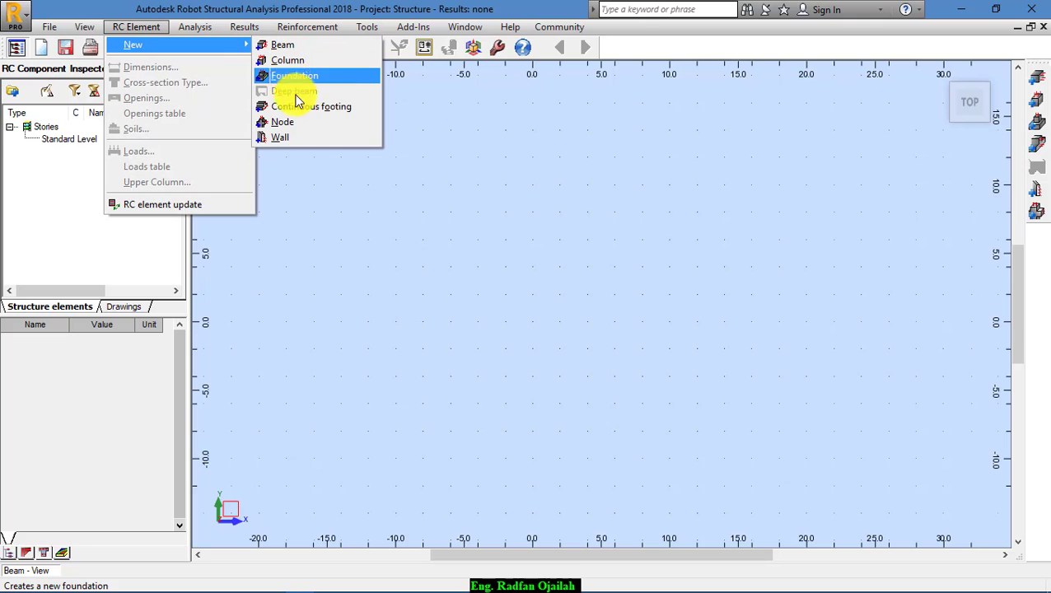
- Add a wall element with length 5 m, height 3 m and 25 cm thickness
{"action": "left_click", "coordinate": [307, 139]}
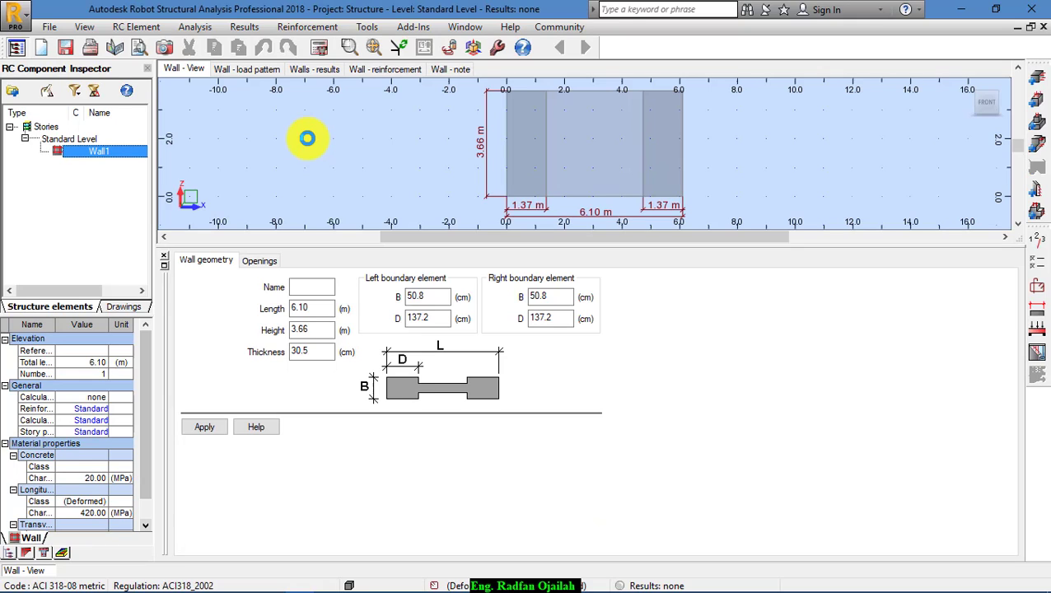
{"action": "double_click", "coordinate": [306, 307]}
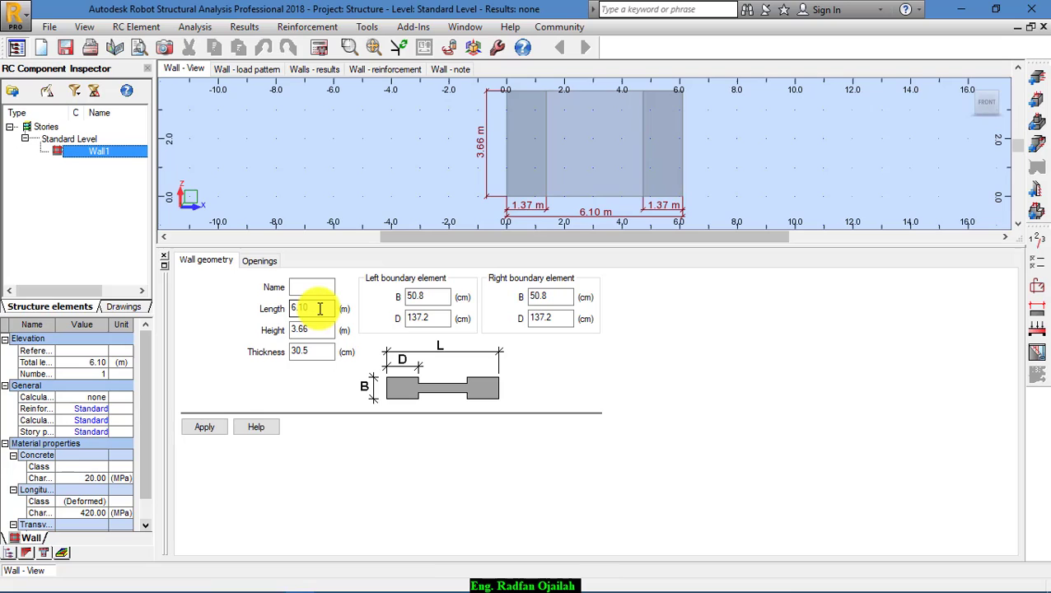
{"action": "left_click_drag", "start_coordinate": [320, 308], "coordinate": [279, 311]}
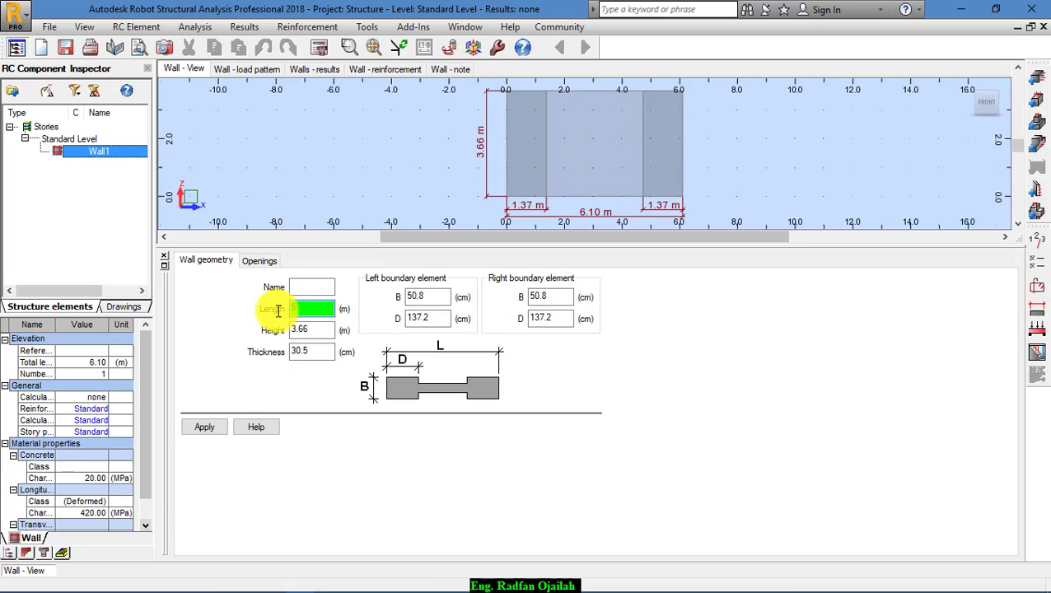
{"action": "type", "text": "5"}
{"action": "left_click_drag", "start_coordinate": [335, 330], "coordinate": [256, 330]}
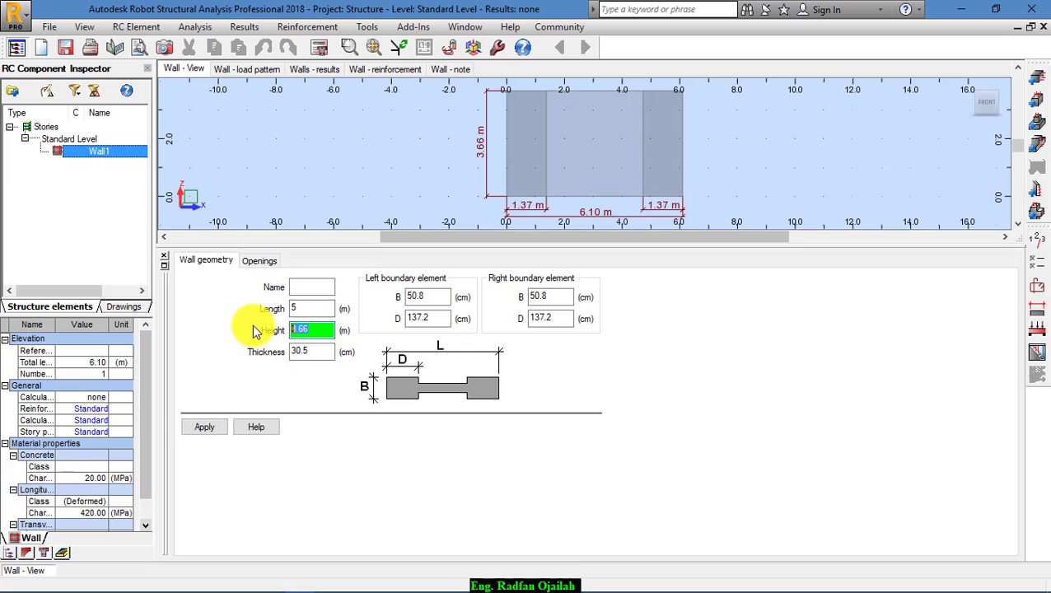
{"action": "type", "text": "3"}
{"action": "left_click_drag", "start_coordinate": [311, 352], "coordinate": [257, 351]}
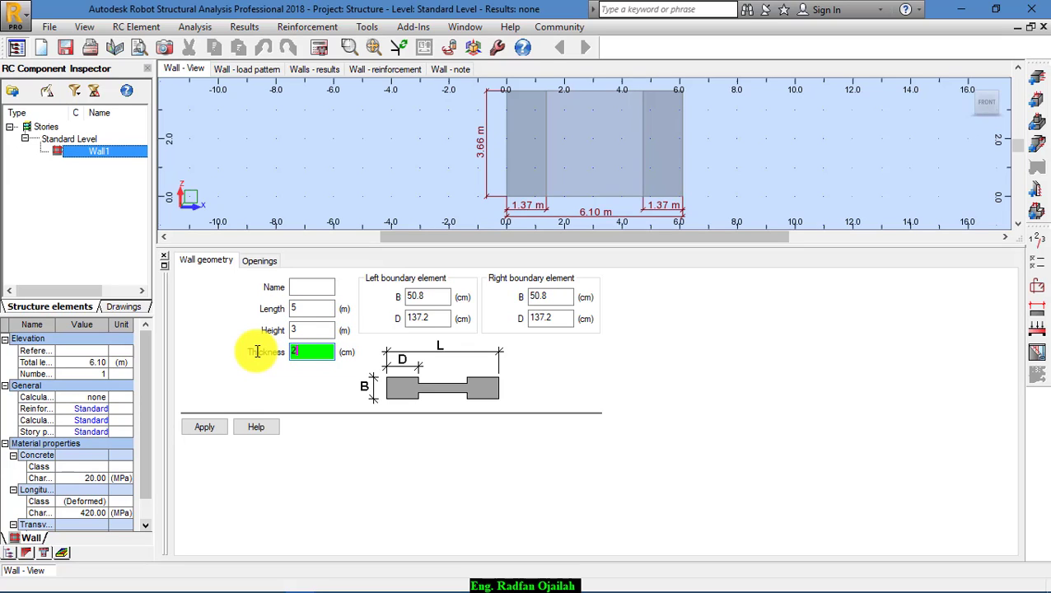
{"action": "left_click", "coordinate": [435, 295]}
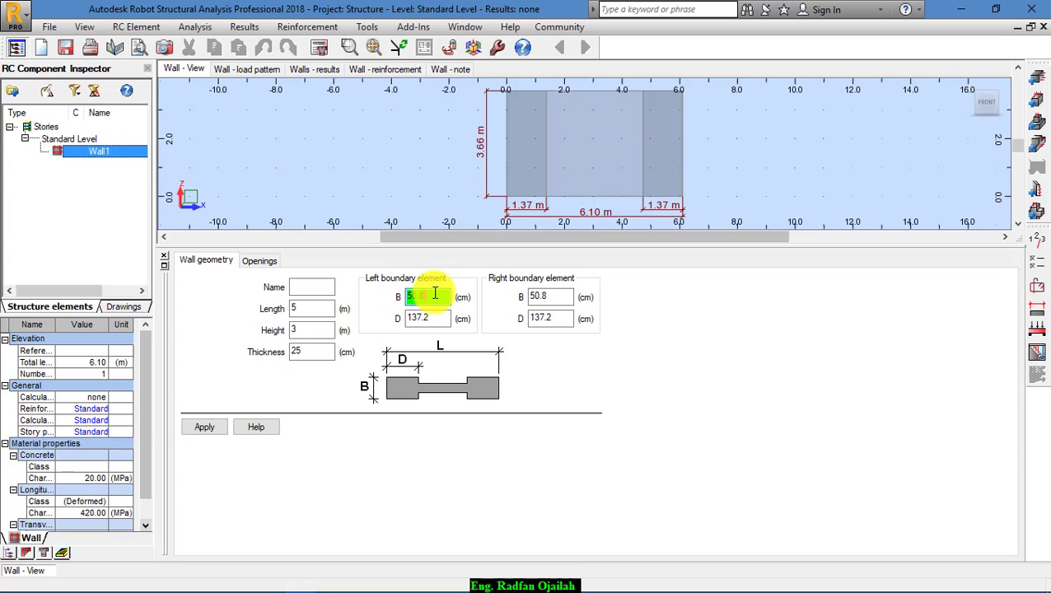
- Enter the left and right boundary element sizes, 30 × 120 cm
{"action": "left_click_drag", "start_coordinate": [435, 295], "coordinate": [363, 287]}
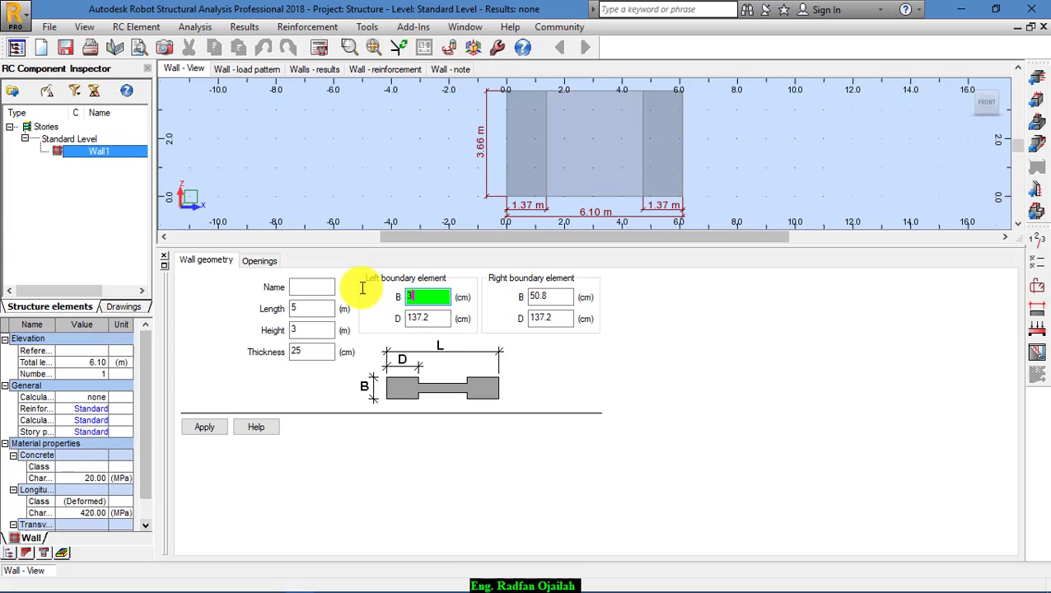
{"action": "left_click_drag", "start_coordinate": [449, 319], "coordinate": [363, 321]}
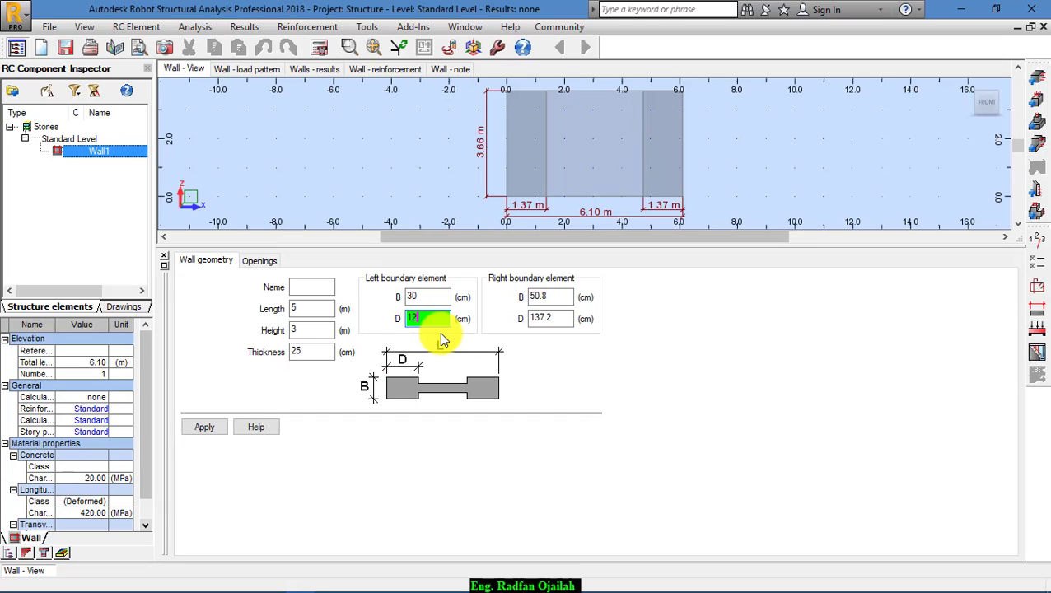
{"action": "type", "text": "0"}
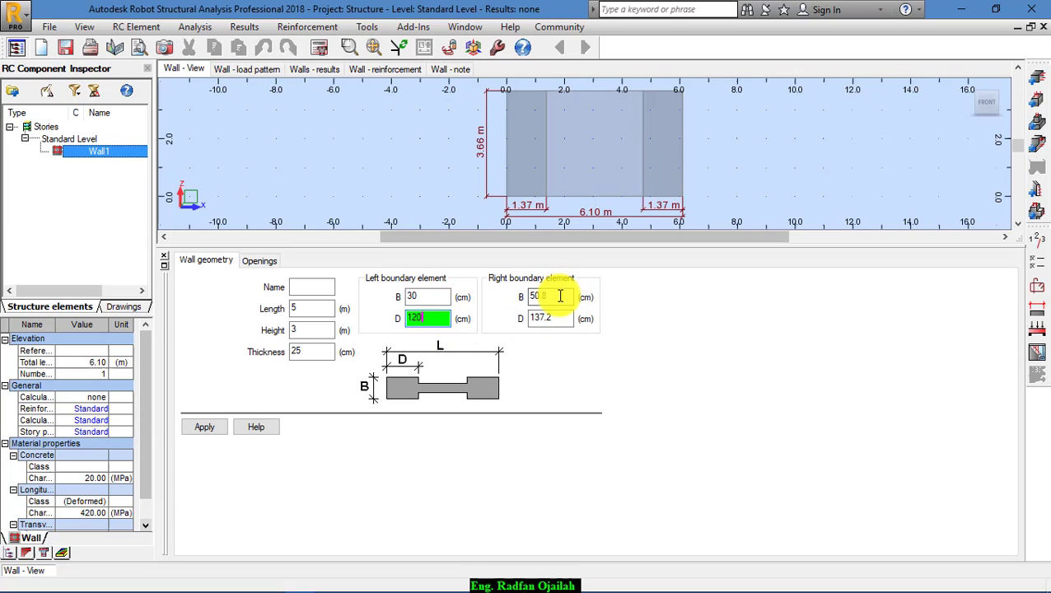
{"action": "left_click", "coordinate": [531, 300]}
{"action": "double_click", "coordinate": [531, 300]}
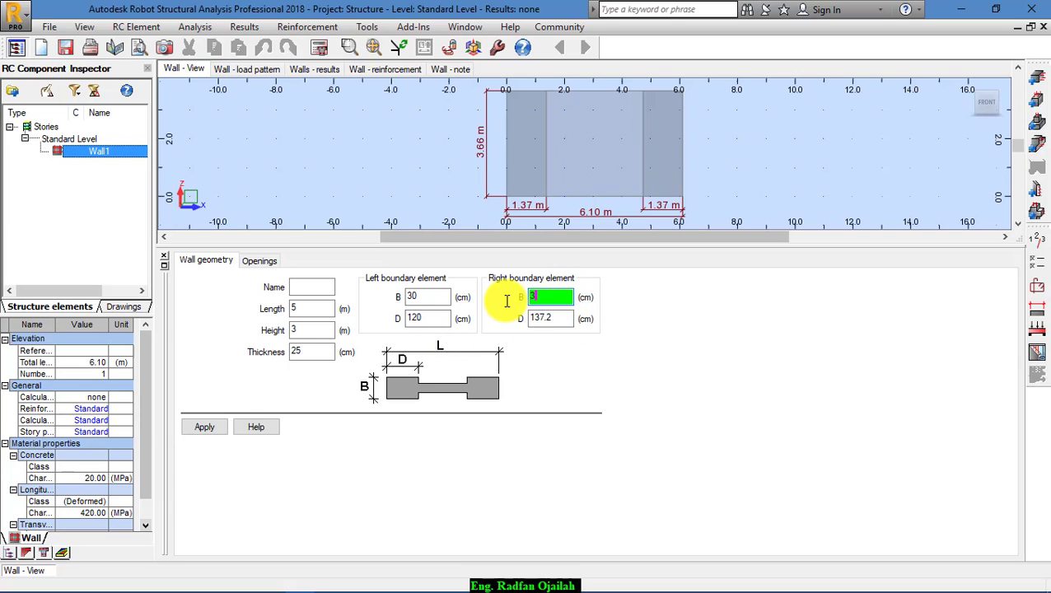
{"action": "type", "text": "30"}
{"action": "double_click", "coordinate": [547, 319]}
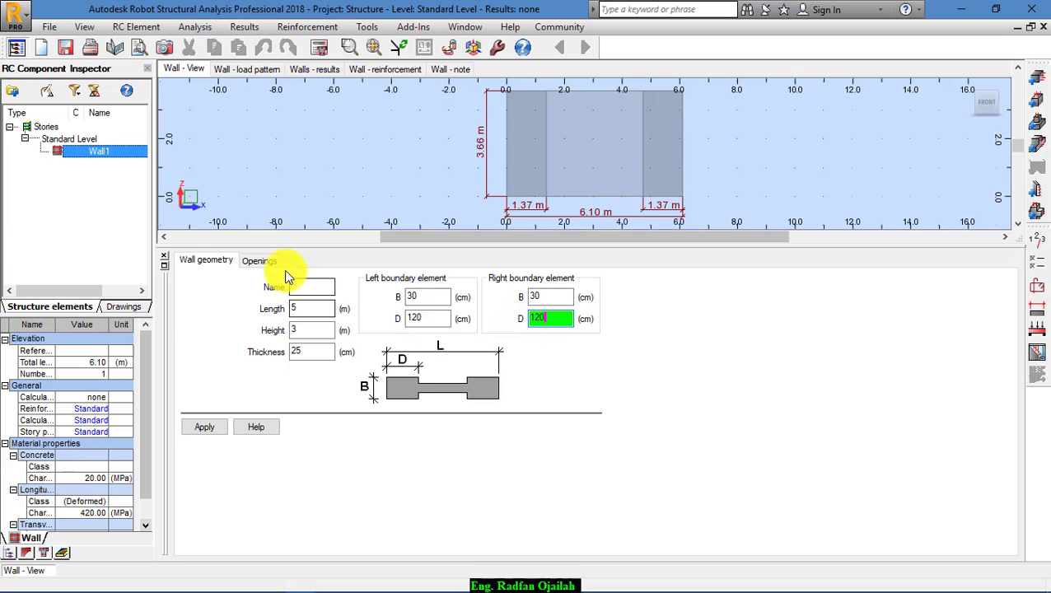
- Add a 1 × 1 m opening at X 2, Z 1 from the bottom-left reference point
{"action": "left_click", "coordinate": [259, 261]}
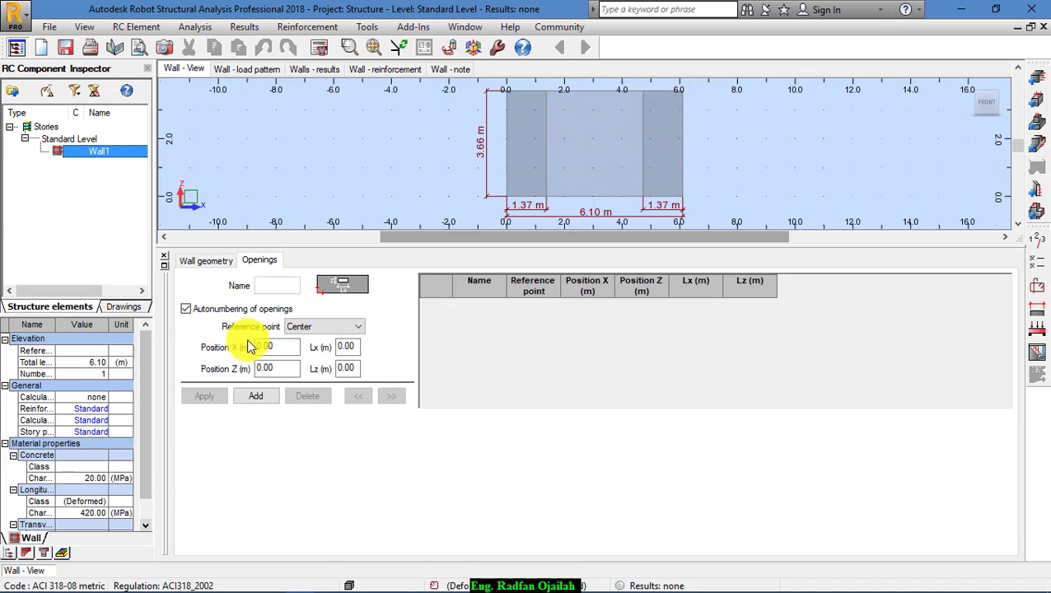
{"action": "left_click", "coordinate": [316, 326]}
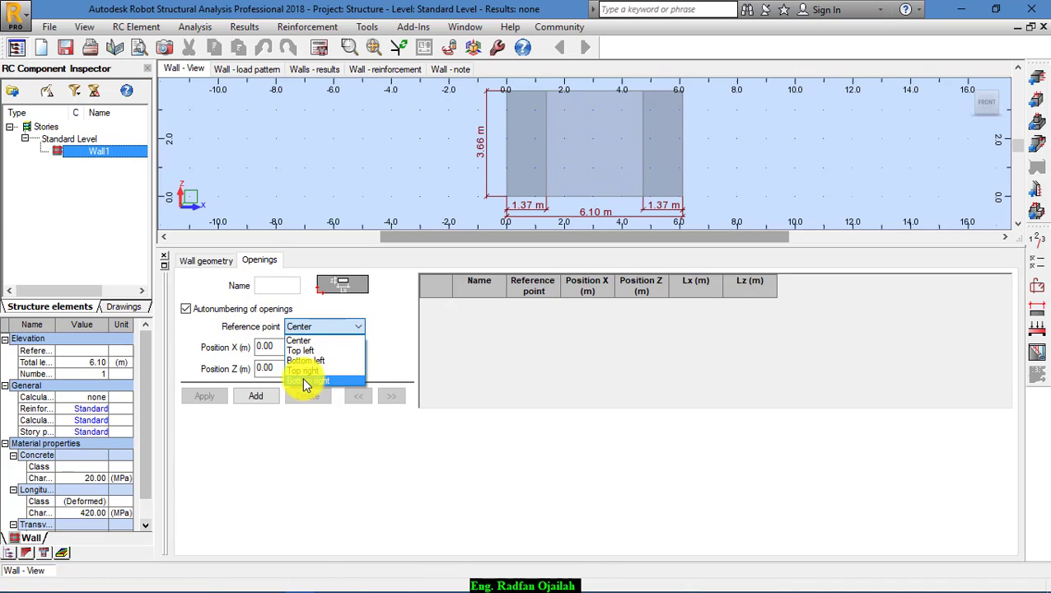
{"action": "left_click", "coordinate": [310, 360]}
{"action": "double_click", "coordinate": [279, 347]}
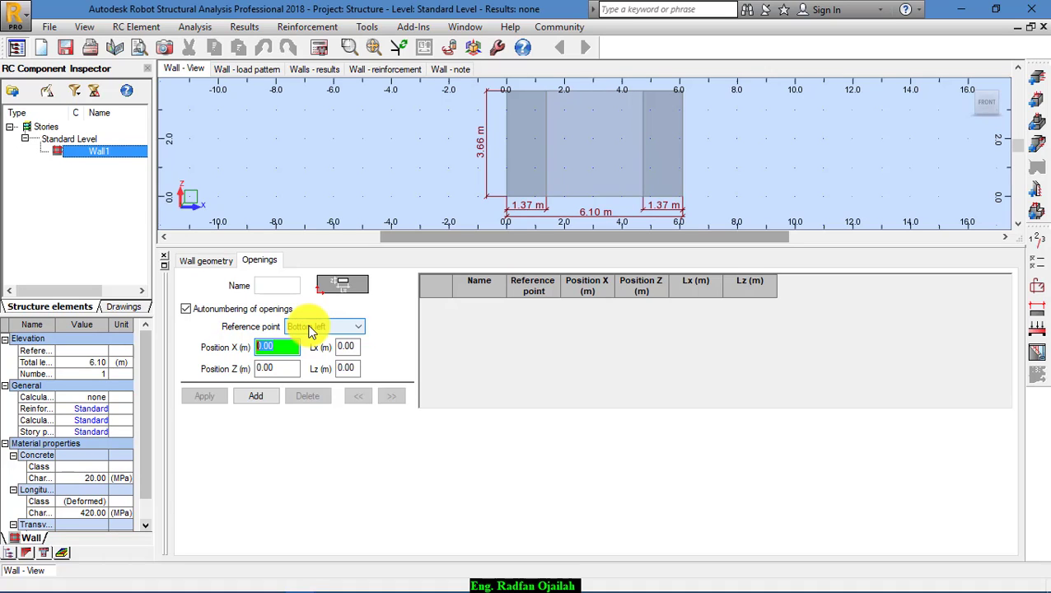
{"action": "type", "text": "2"}
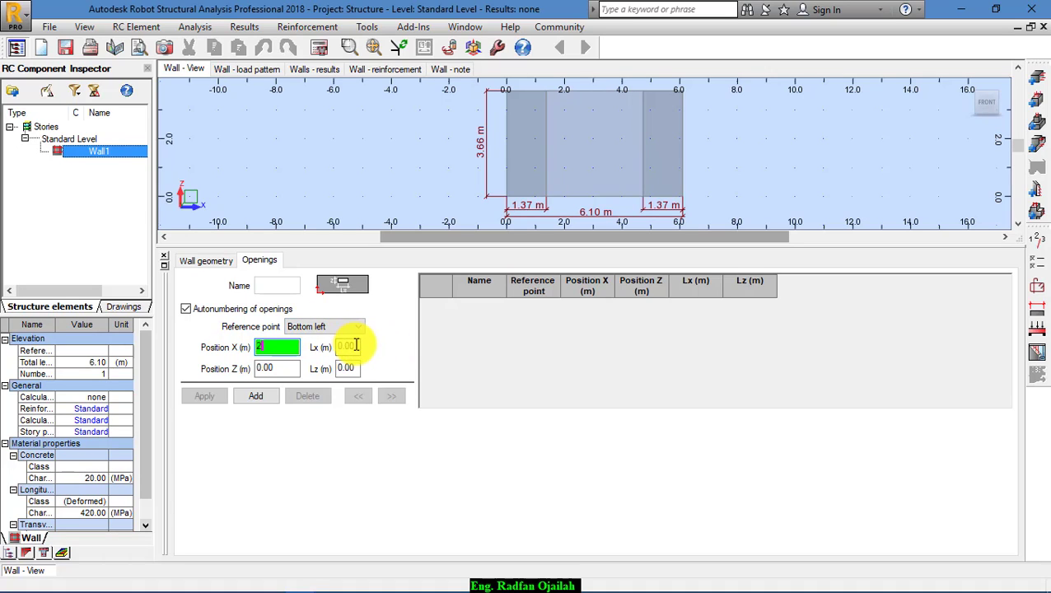
{"action": "double_click", "coordinate": [349, 346]}
{"action": "type", "text": "1"}
{"action": "double_click", "coordinate": [276, 367]}
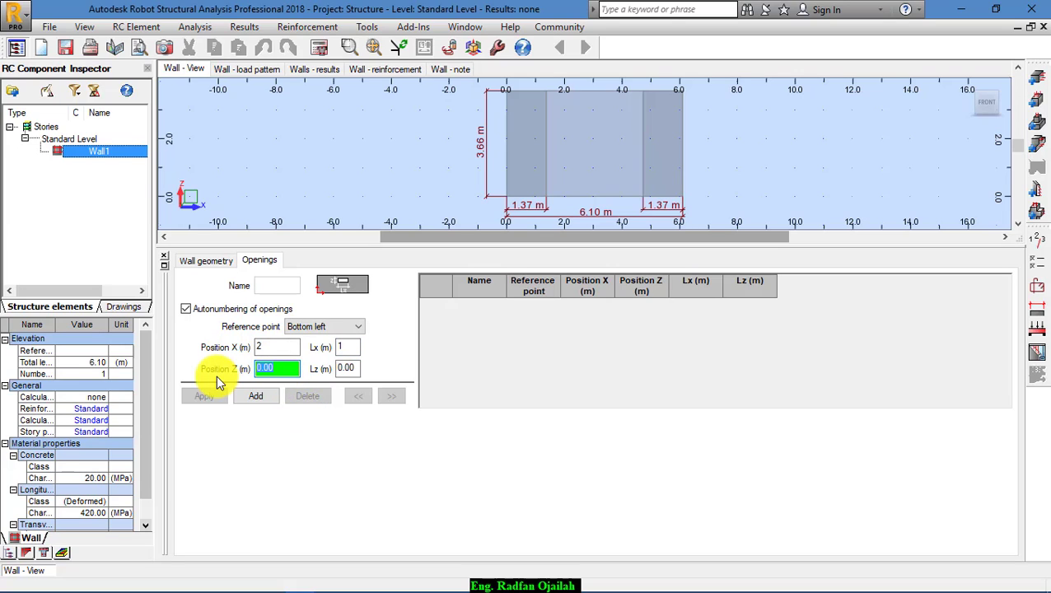
{"action": "type", "text": "1"}
{"action": "double_click", "coordinate": [350, 367]}
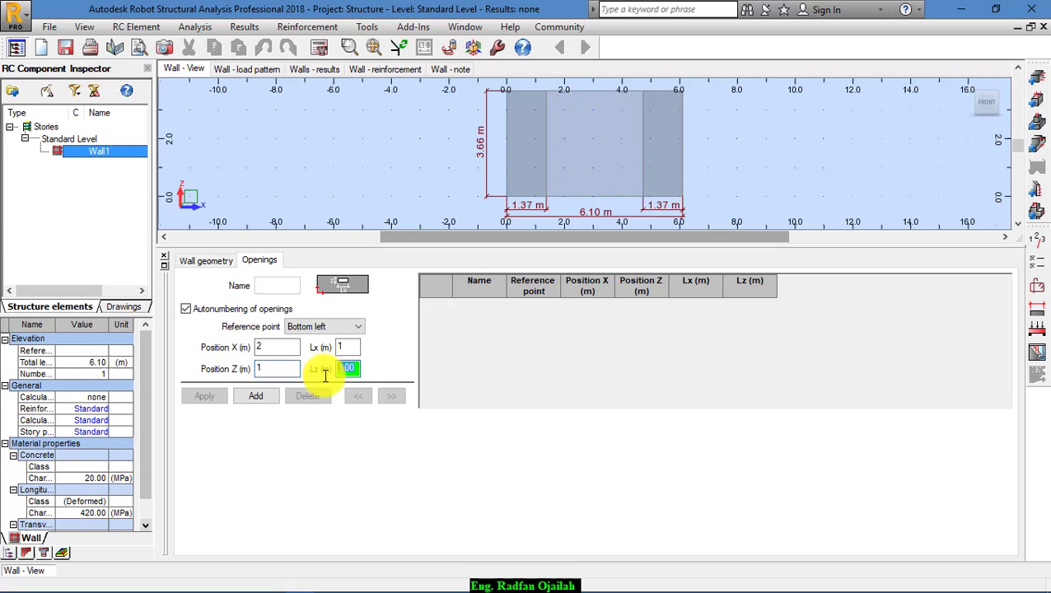
{"action": "type", "text": "1"}
{"action": "left_click", "coordinate": [265, 397]}
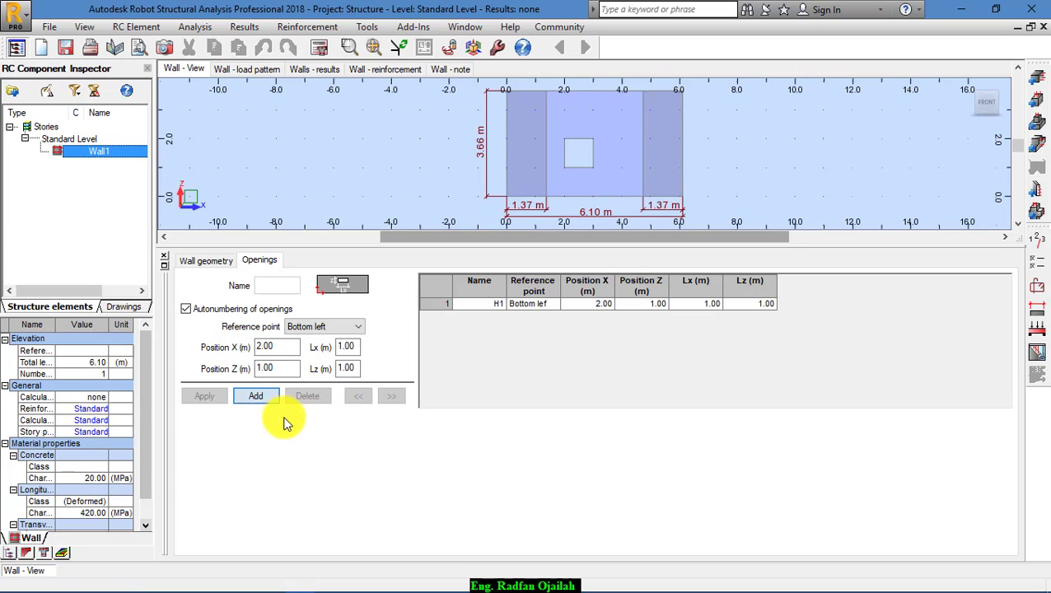
- Correct the wall height and the 30 × 120 cm boundary elements, then apply the geometry
{"action": "left_click", "coordinate": [204, 260]}
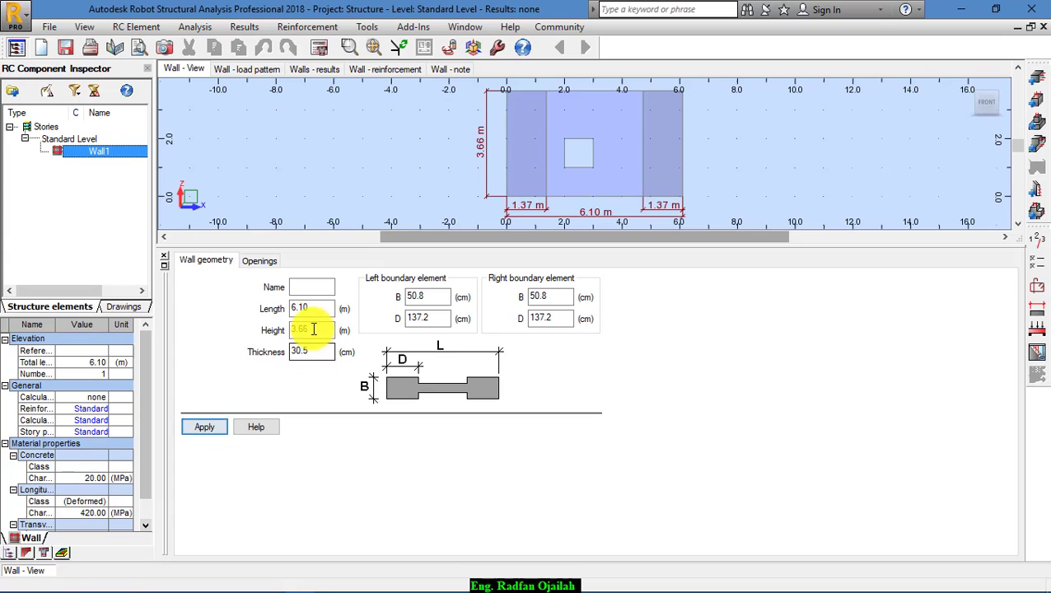
{"action": "left_click_drag", "start_coordinate": [311, 308], "coordinate": [220, 313]}
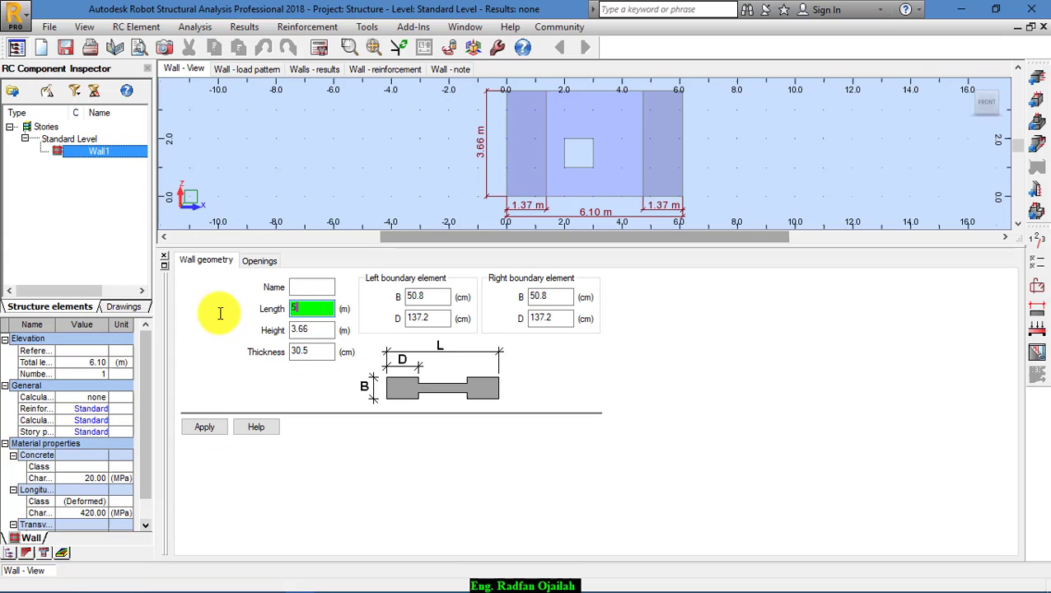
{"action": "left_click_drag", "start_coordinate": [323, 329], "coordinate": [232, 354]}
{"action": "type", "text": "3"}
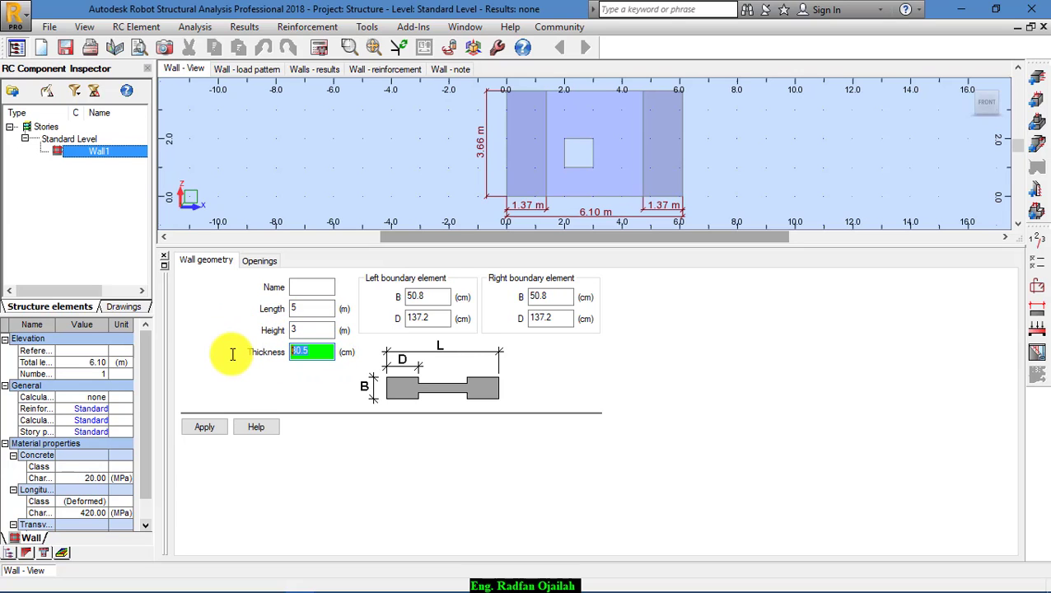
{"action": "type", "text": "25"}
{"action": "left_click_drag", "start_coordinate": [430, 297], "coordinate": [386, 298]}
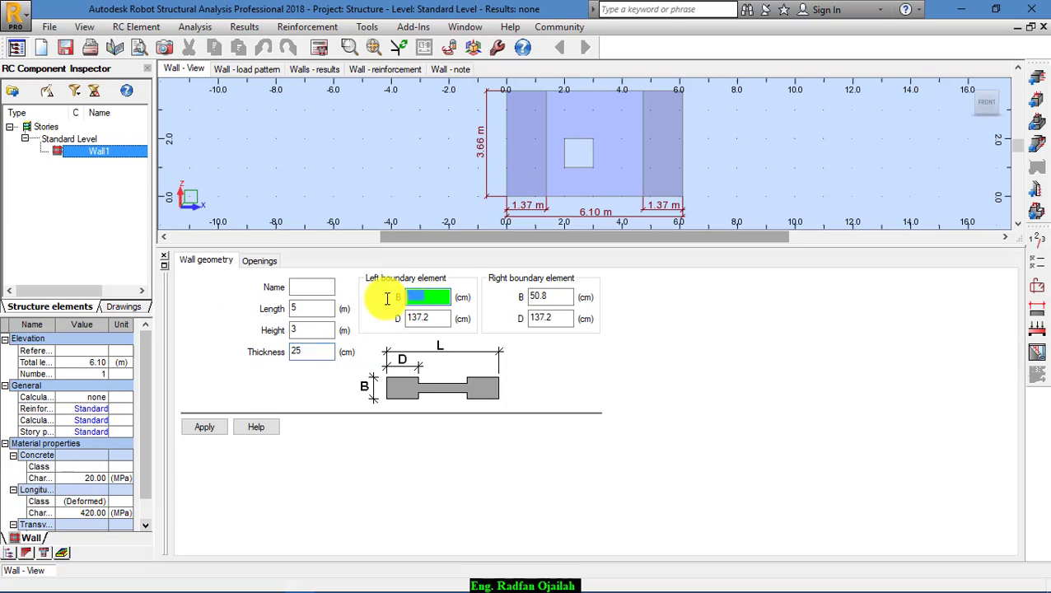
{"action": "type", "text": "3"}
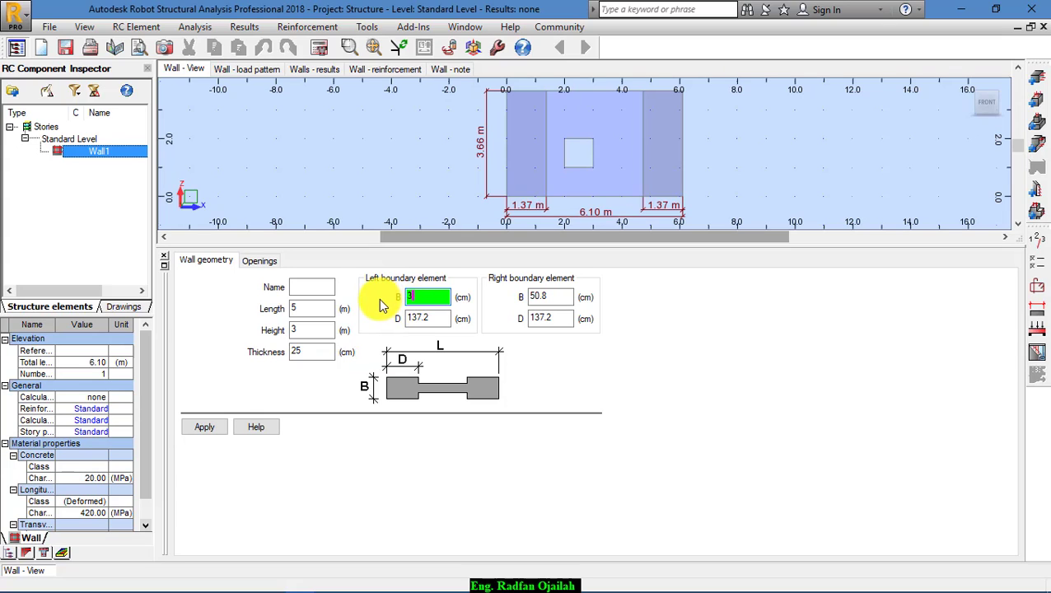
{"action": "type", "text": "0"}
{"action": "left_click_drag", "start_coordinate": [449, 319], "coordinate": [358, 326]}
{"action": "type", "text": "12"}
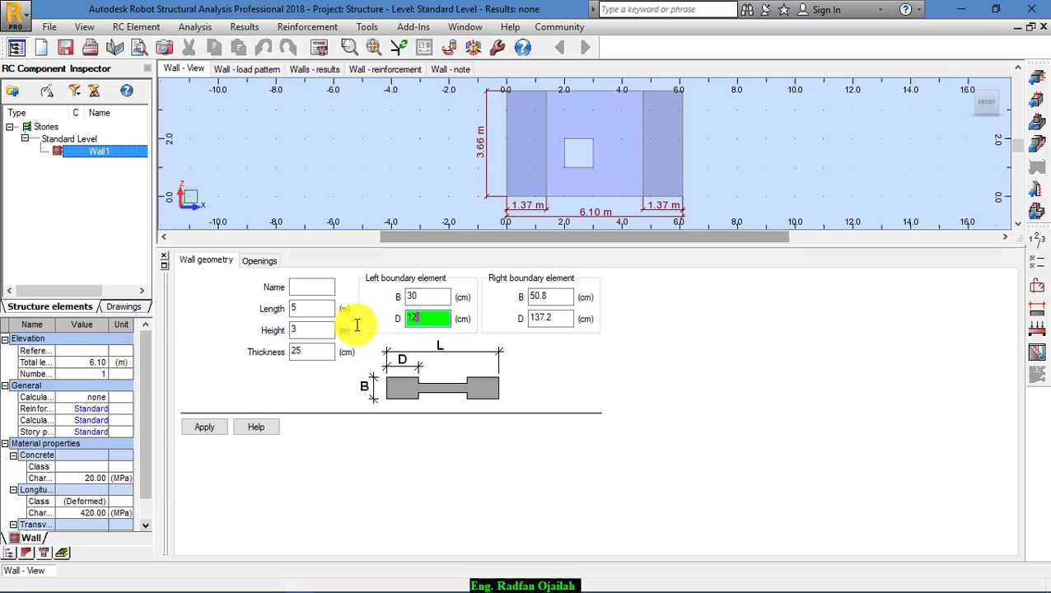
{"action": "type", "text": "0"}
{"action": "left_click_drag", "start_coordinate": [547, 296], "coordinate": [467, 322]}
{"action": "type", "text": "30"}
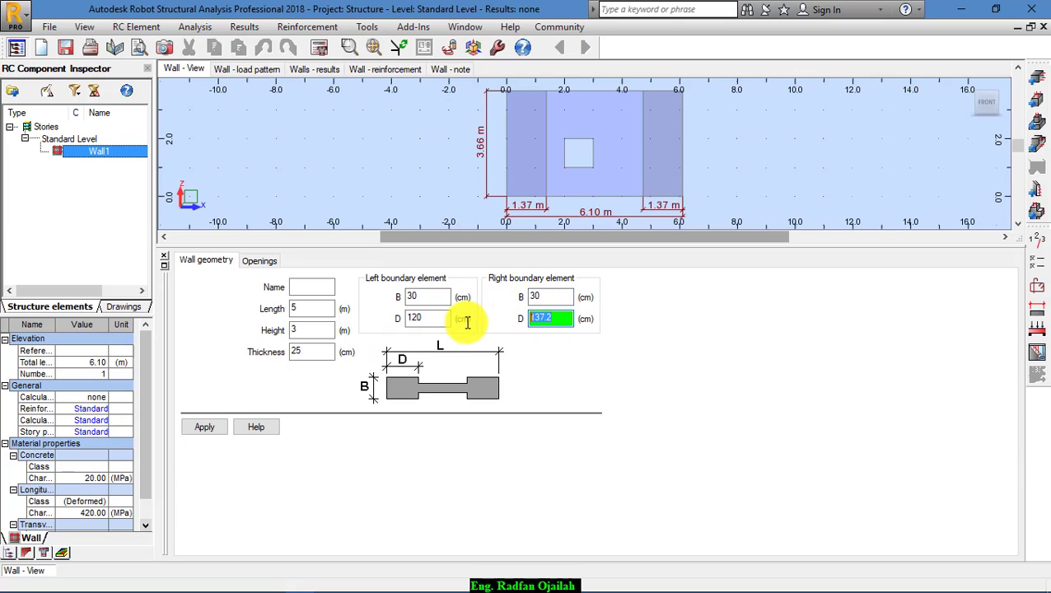
{"action": "type", "text": "120"}
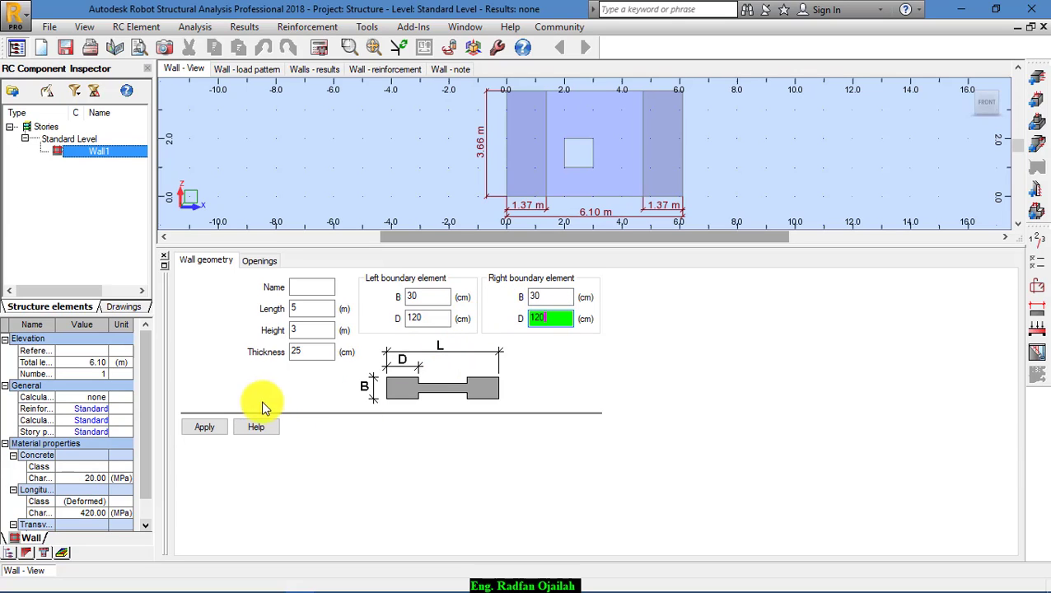
{"action": "left_click", "coordinate": [202, 426]}
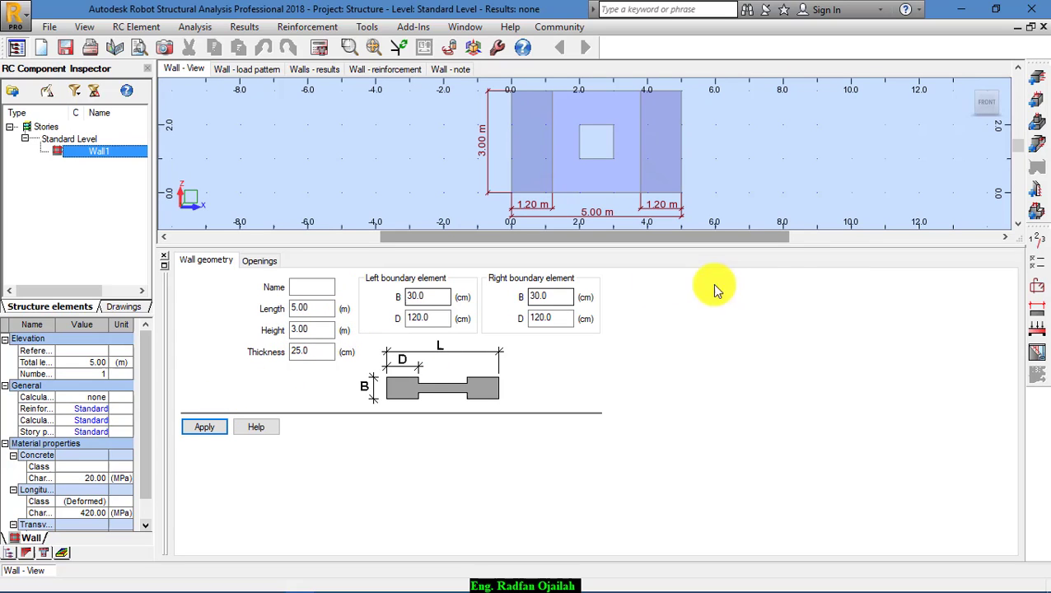
- Set the calculation options concrete class to CONCR25 (25 MPa)
{"action": "left_click", "coordinate": [1038, 267]}
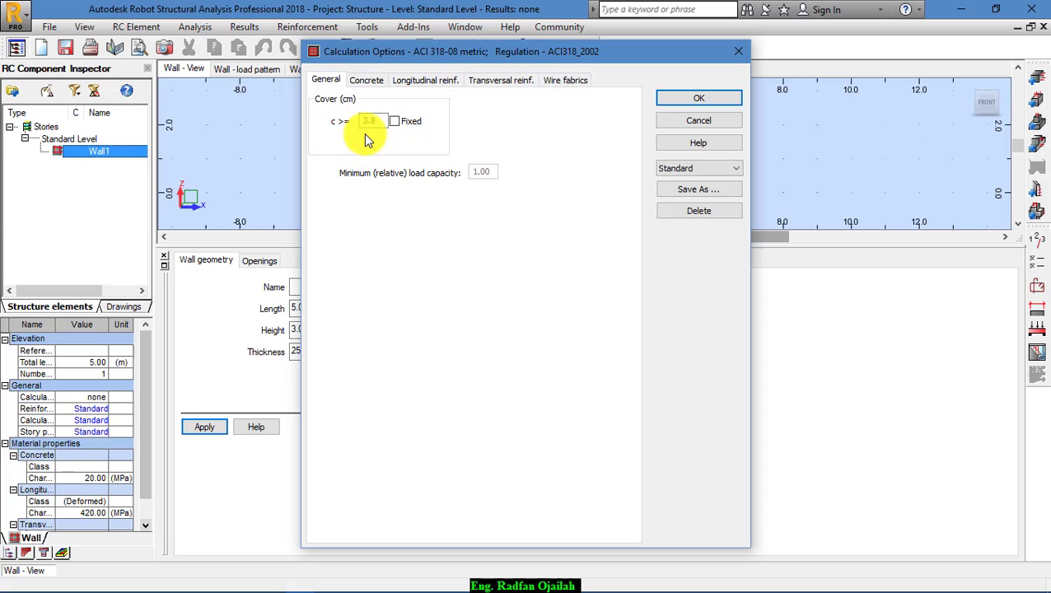
{"action": "left_click", "coordinate": [367, 80]}
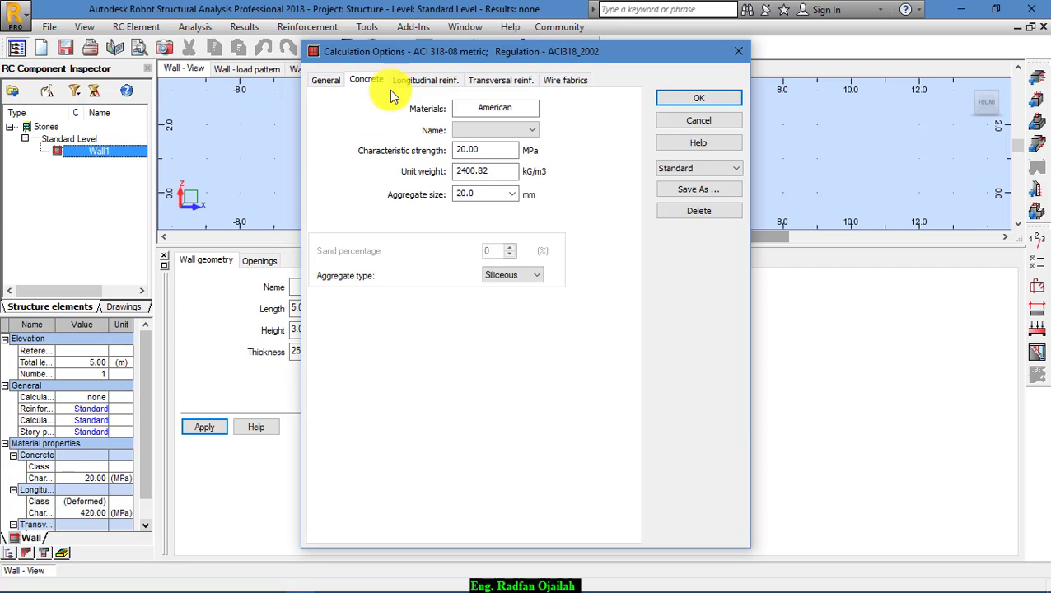
{"action": "left_click", "coordinate": [494, 129]}
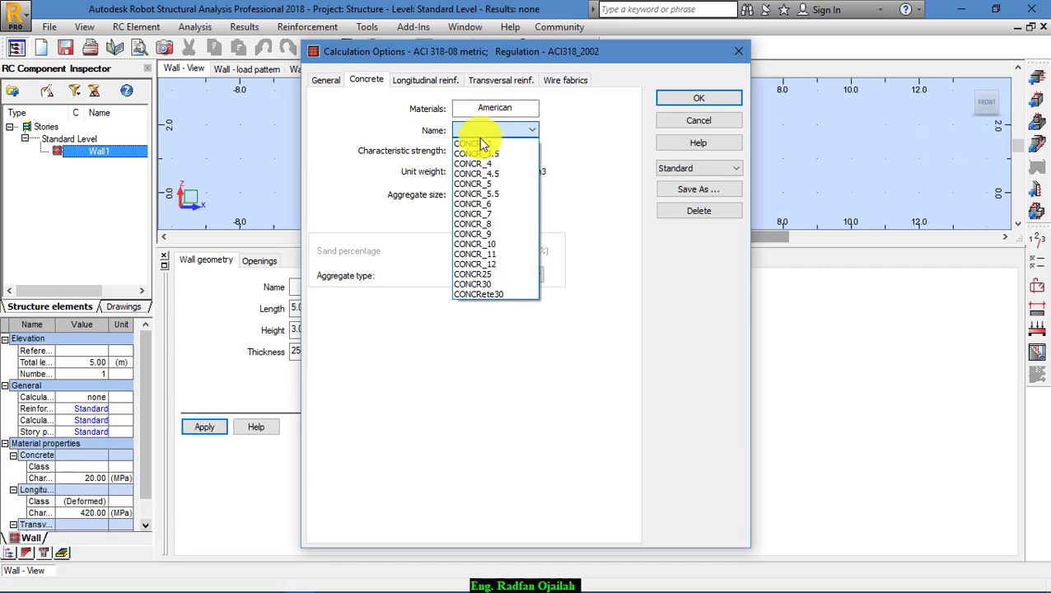
{"action": "left_click", "coordinate": [486, 275]}
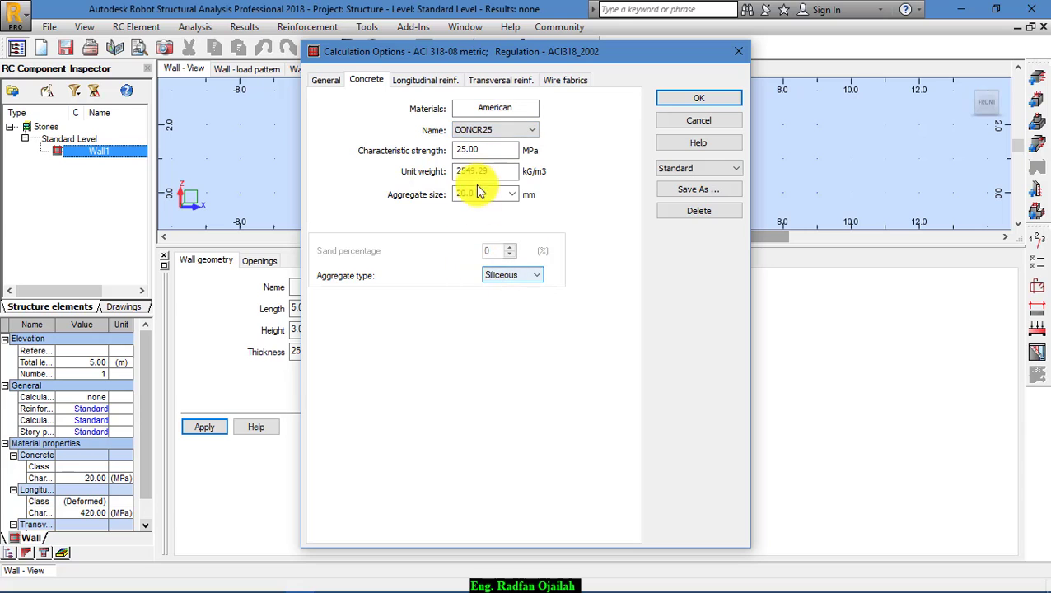
- Set longitudinal reinforcement to grade R steel, allowing only 16 and 18 mm bars
{"action": "left_click", "coordinate": [403, 80]}
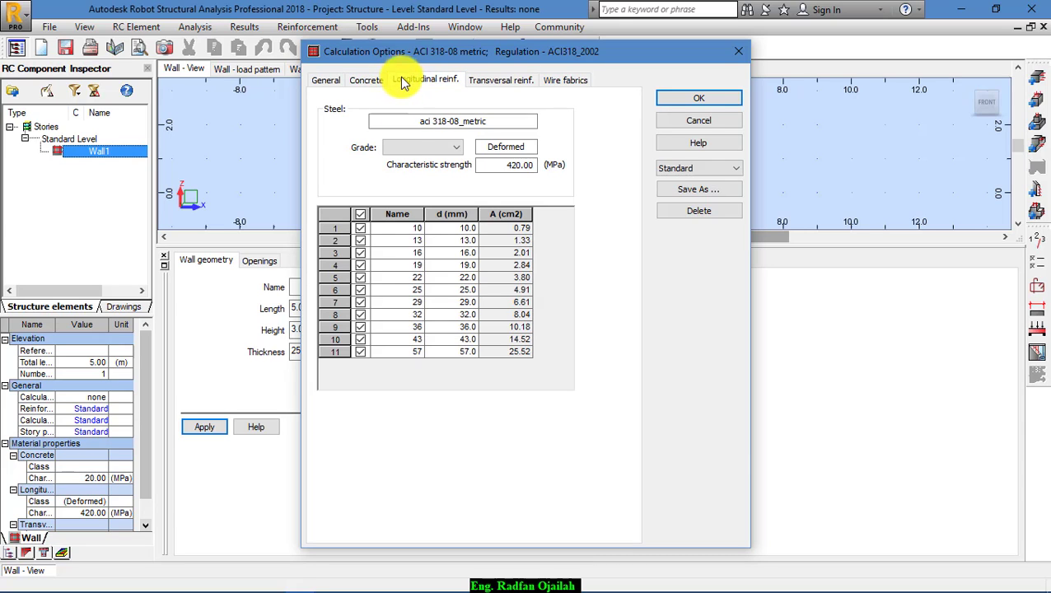
{"action": "left_click", "coordinate": [400, 146]}
{"action": "left_click", "coordinate": [403, 161]}
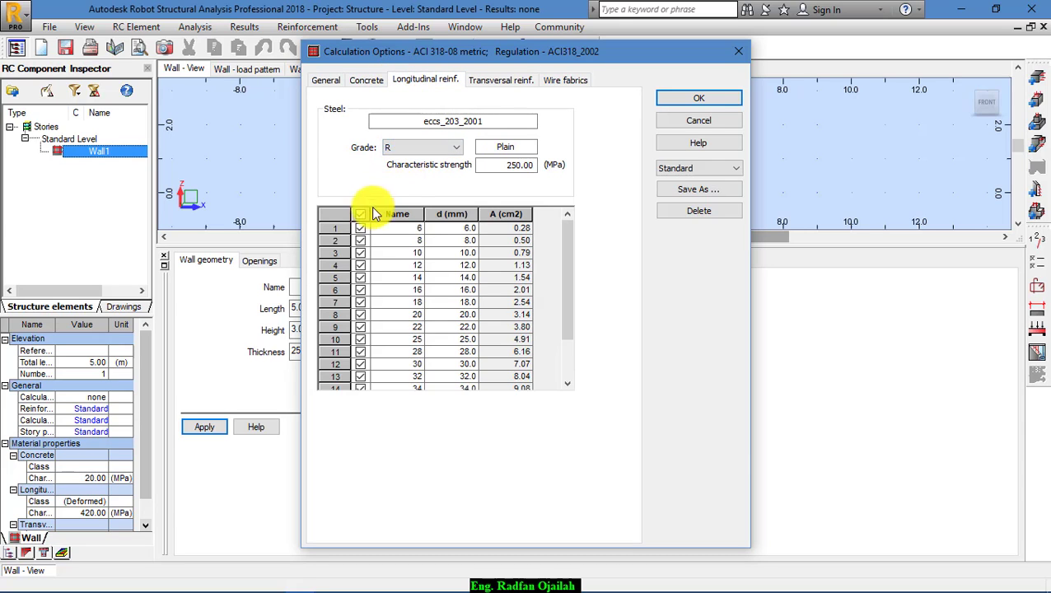
{"action": "left_click", "coordinate": [362, 215]}
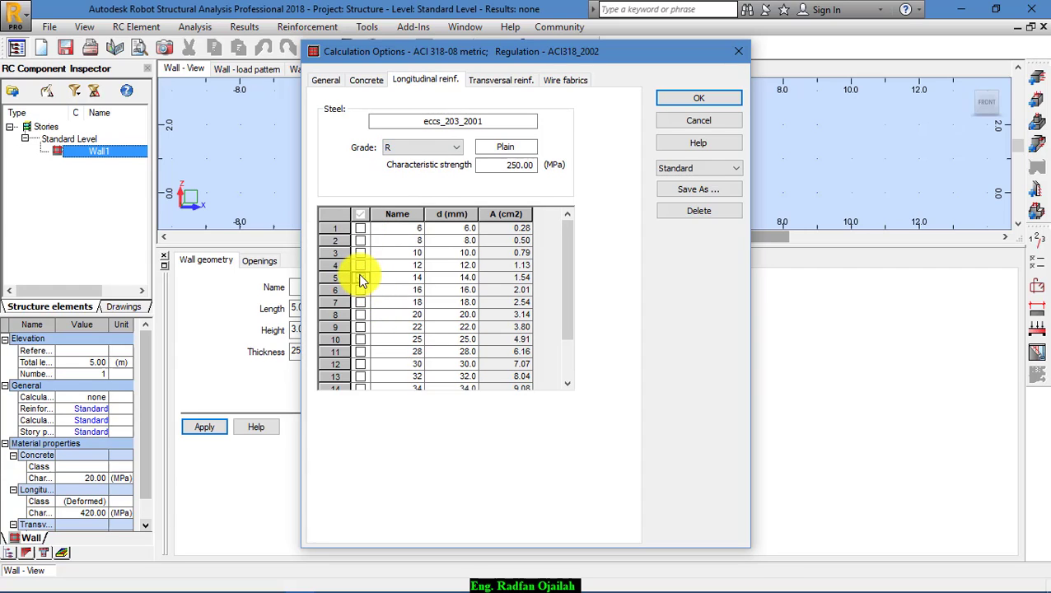
{"action": "left_click", "coordinate": [360, 290]}
{"action": "left_click", "coordinate": [360, 303]}
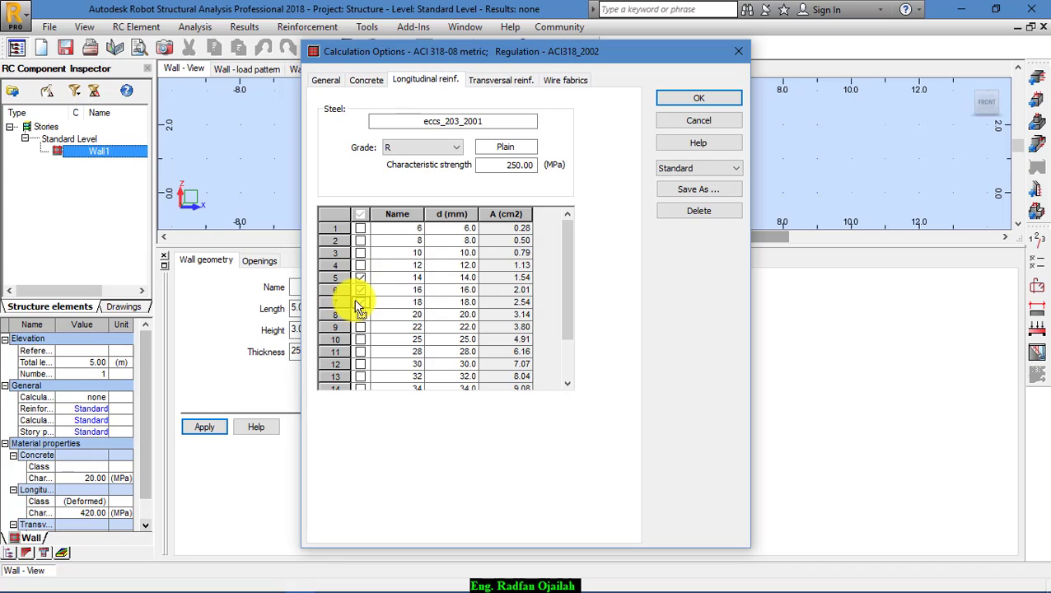
- Set transverse reinforcement to grade R with 10, 12 and 14 mm bars, and confirm
{"action": "left_click", "coordinate": [488, 80]}
{"action": "left_click", "coordinate": [404, 149]}
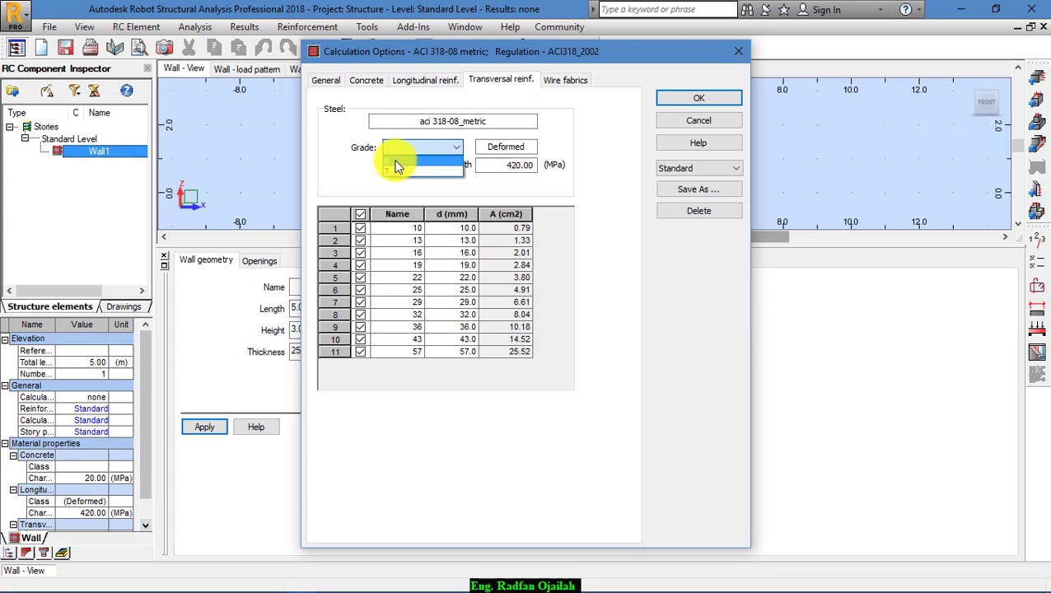
{"action": "left_click", "coordinate": [398, 163]}
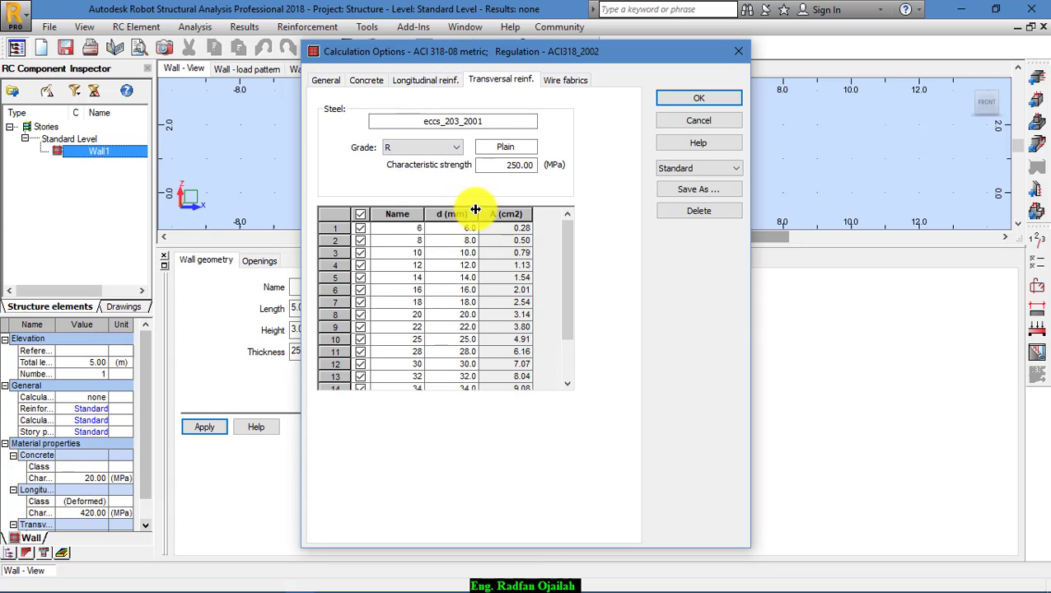
{"action": "left_click", "coordinate": [360, 214]}
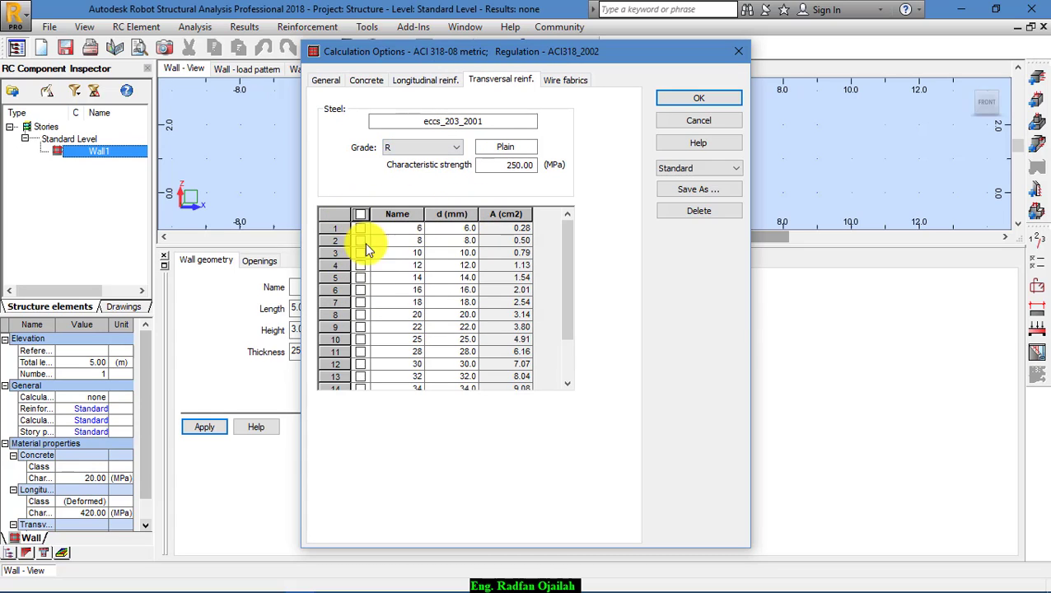
{"action": "left_click", "coordinate": [360, 253]}
{"action": "left_click", "coordinate": [360, 266]}
{"action": "left_click", "coordinate": [361, 278]}
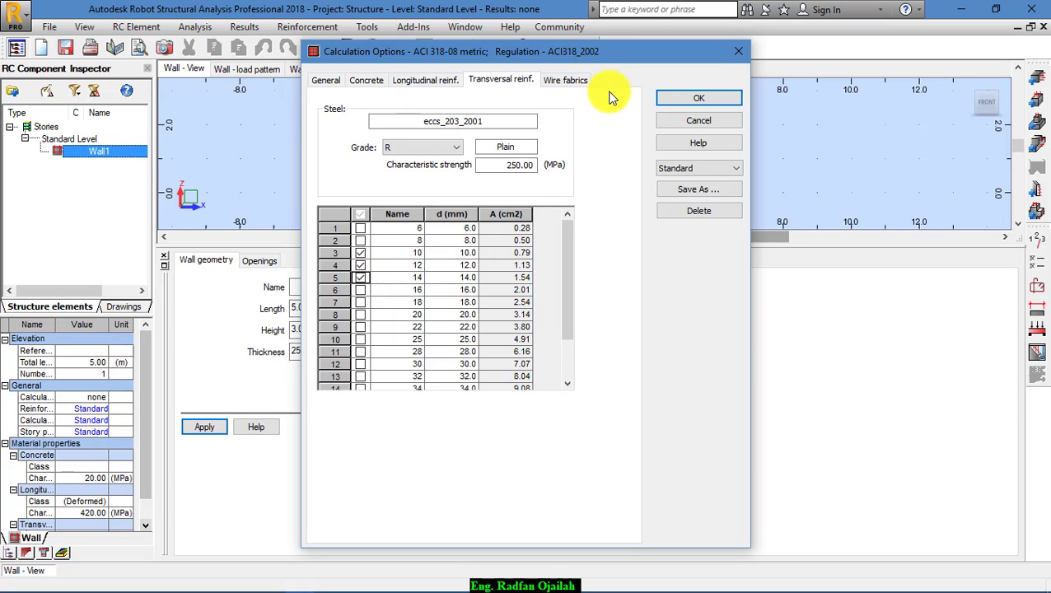
{"action": "left_click", "coordinate": [699, 98]}
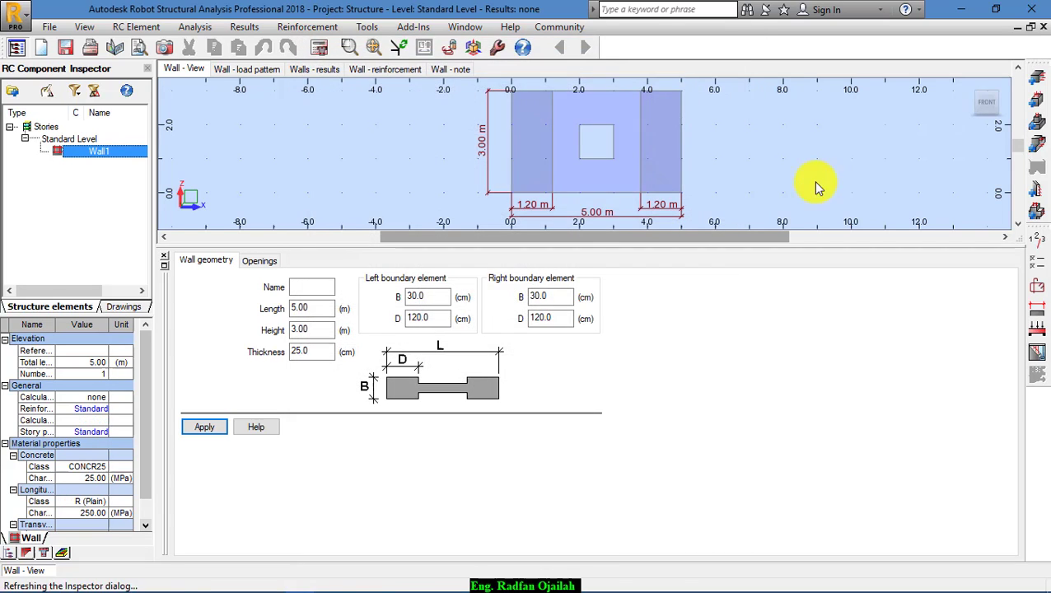
{"action": "left_click", "coordinate": [1035, 288]}
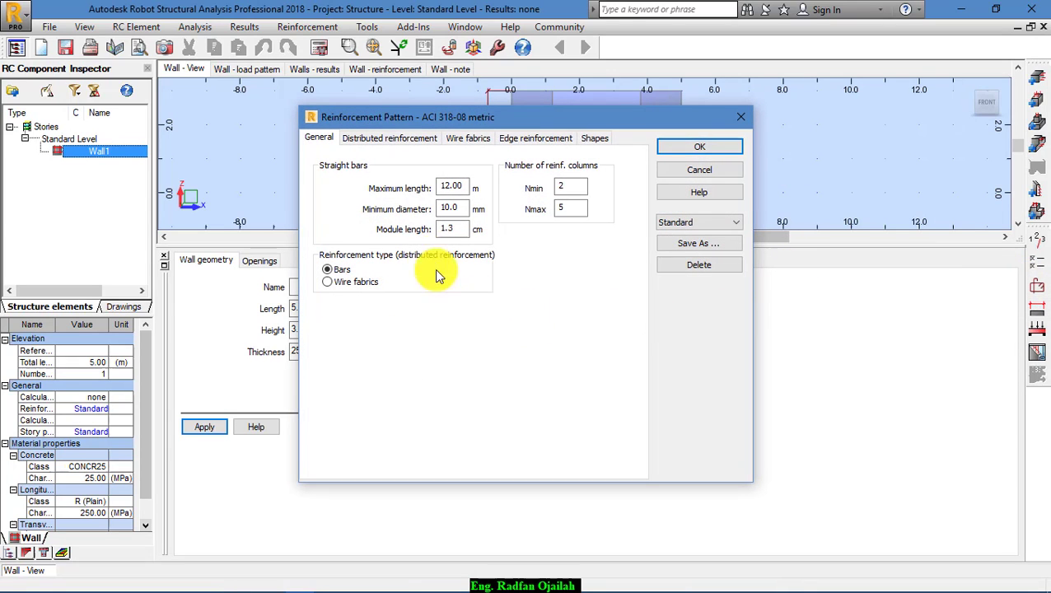
{"action": "left_click_drag", "start_coordinate": [399, 121], "coordinate": [292, 116]}
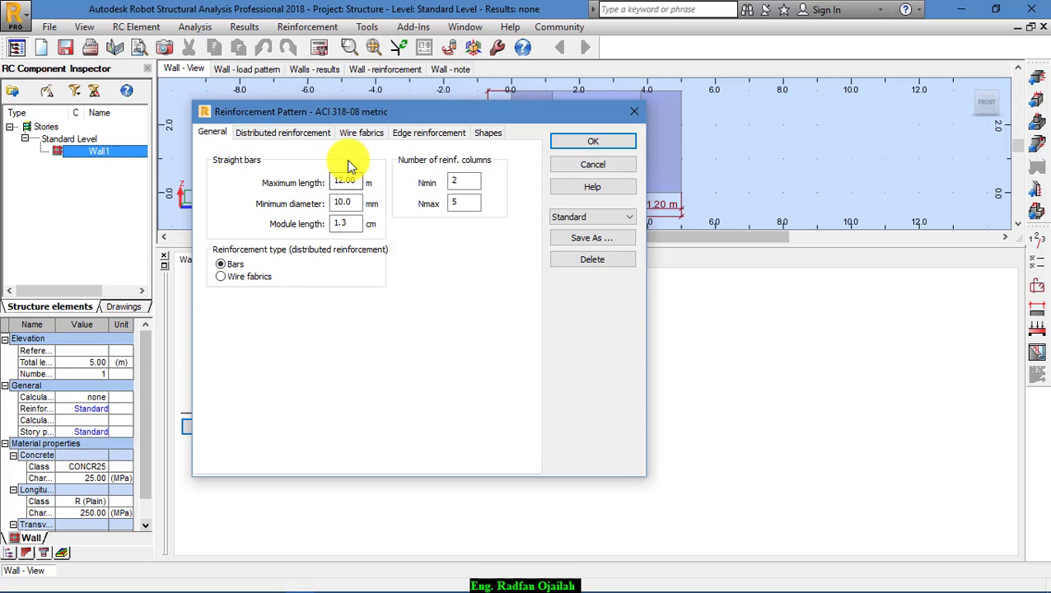
{"action": "key", "text": "ctrl+Tab"}
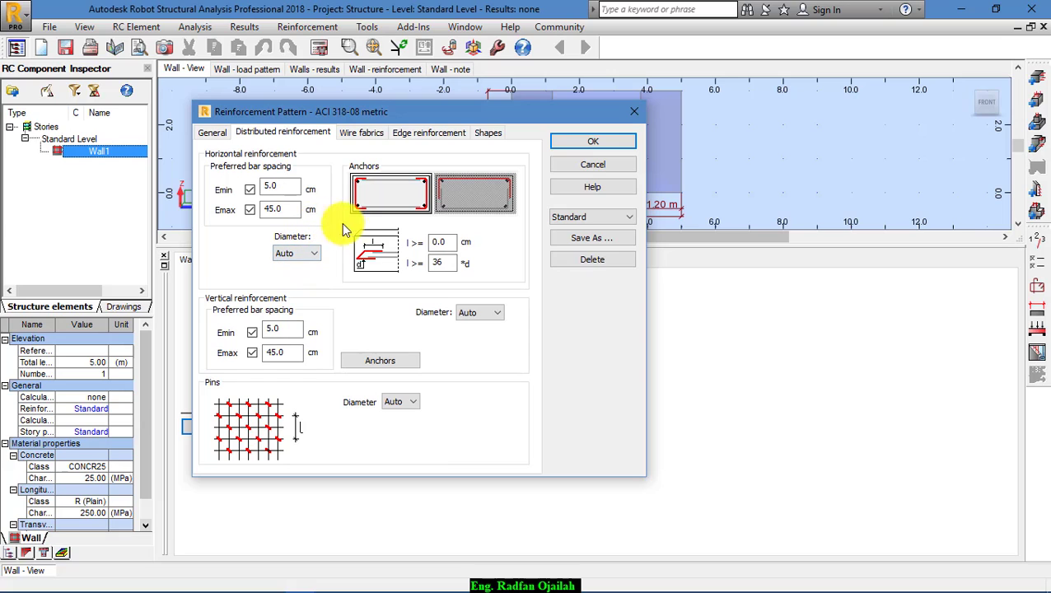
{"action": "left_click", "coordinate": [350, 137]}
{"action": "left_click", "coordinate": [427, 133]}
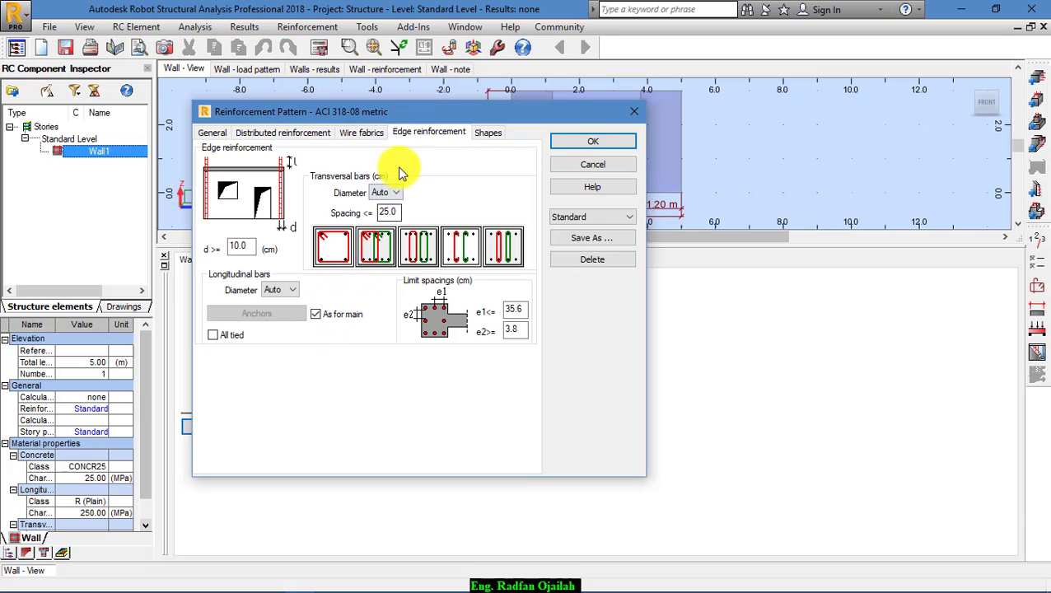
{"action": "left_click", "coordinate": [592, 141]}
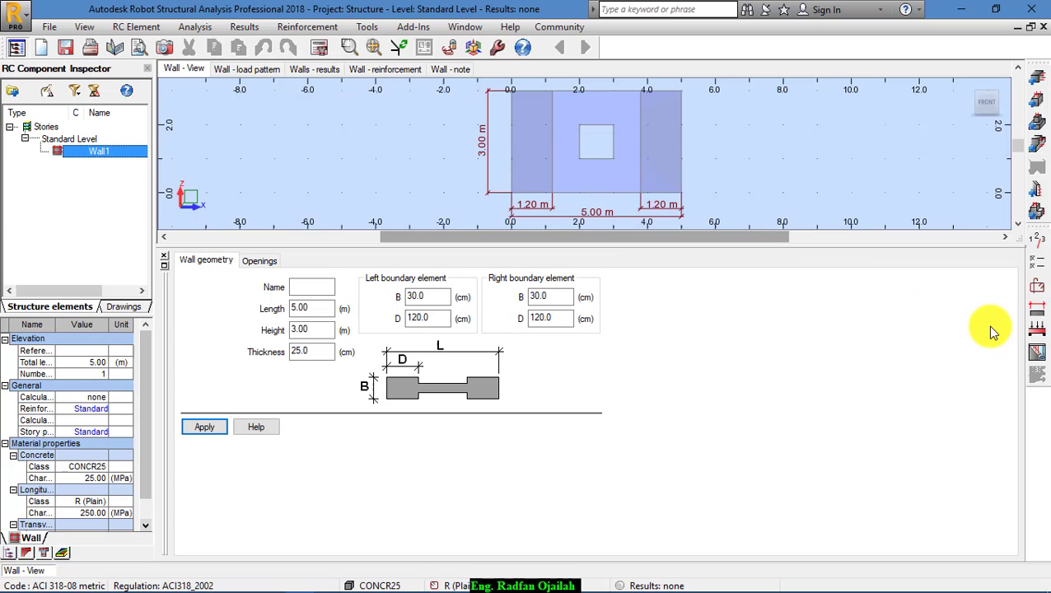
- Delete the Dead, Wind and Live continuous loads and the planar Wind load
{"action": "left_click", "coordinate": [1038, 334]}
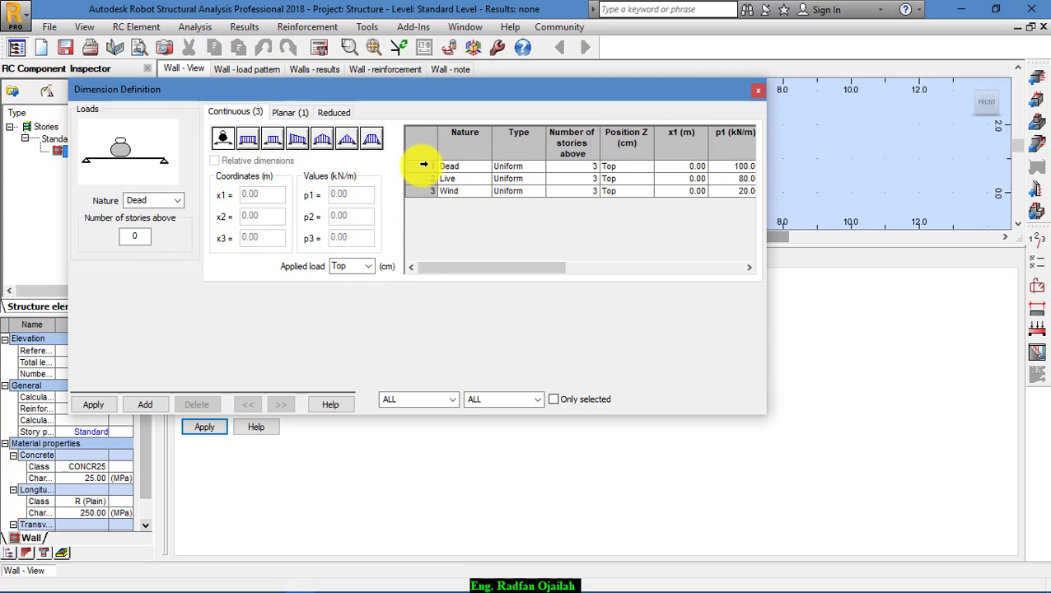
{"action": "left_click", "coordinate": [423, 166]}
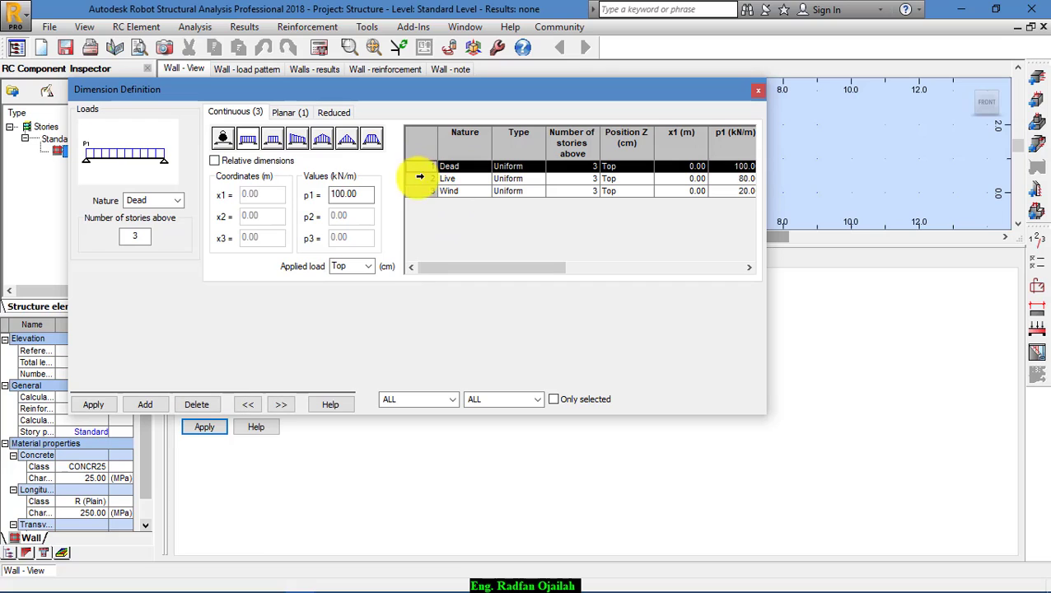
{"action": "left_click", "coordinate": [205, 404]}
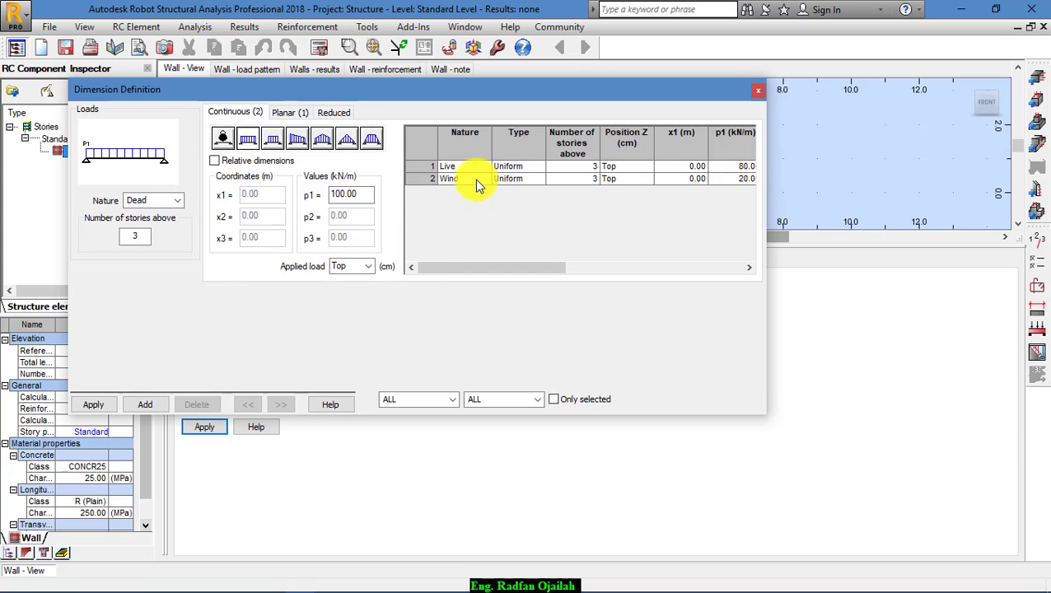
{"action": "left_click", "coordinate": [407, 178]}
{"action": "left_click", "coordinate": [201, 404]}
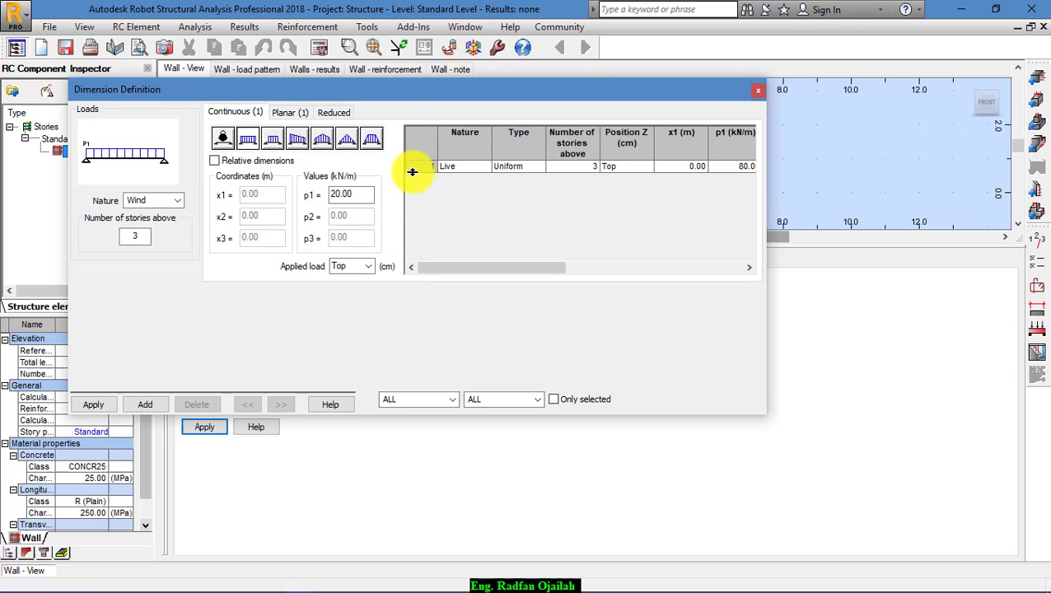
{"action": "left_click", "coordinate": [415, 168]}
{"action": "left_click", "coordinate": [211, 402]}
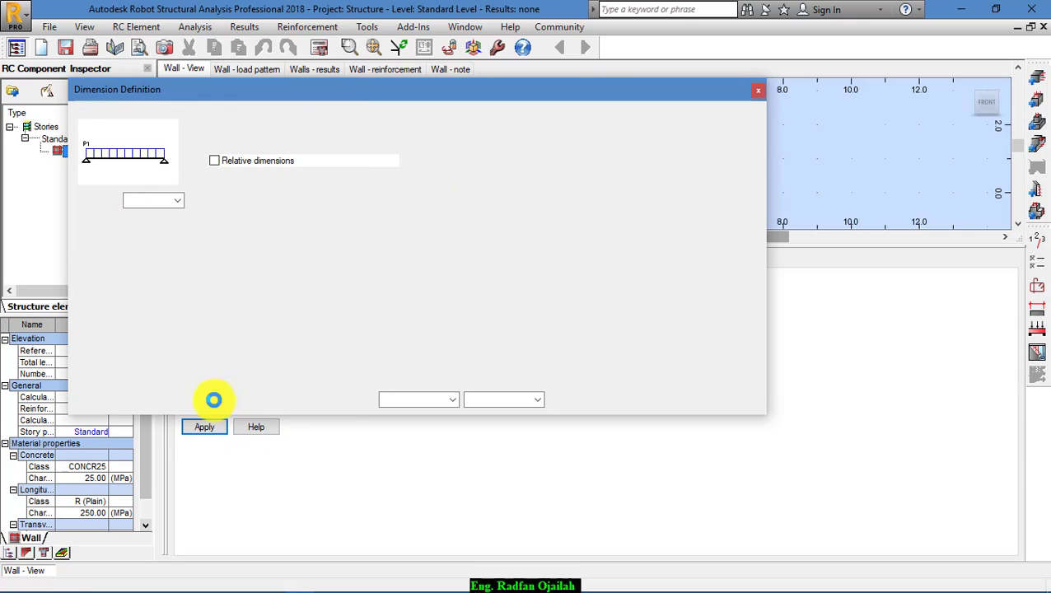
{"action": "left_click", "coordinate": [277, 112]}
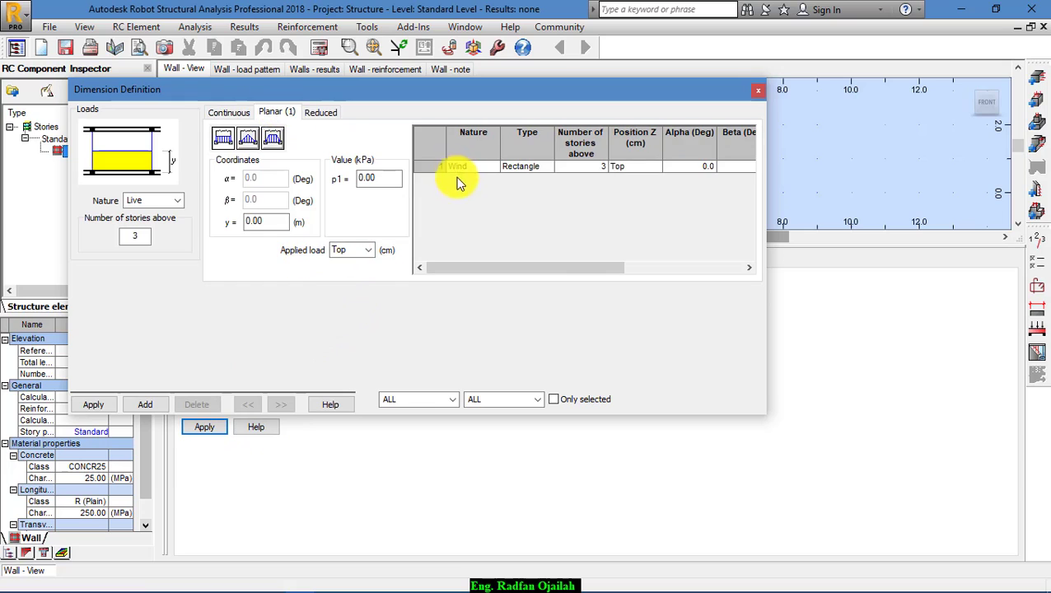
{"action": "left_click", "coordinate": [429, 165]}
{"action": "left_click", "coordinate": [197, 404]}
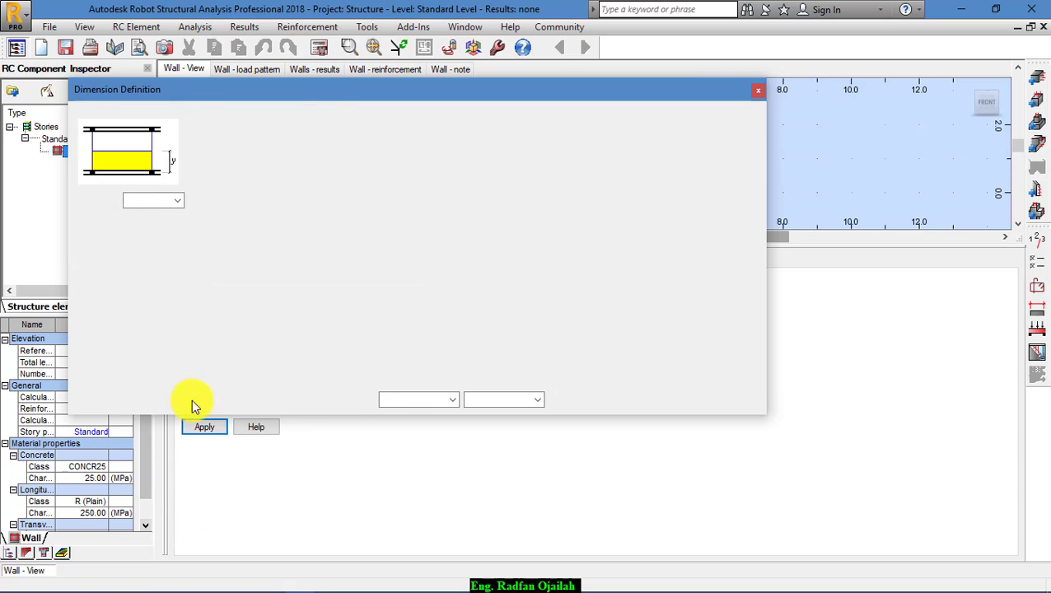
{"action": "left_click", "coordinate": [229, 112]}
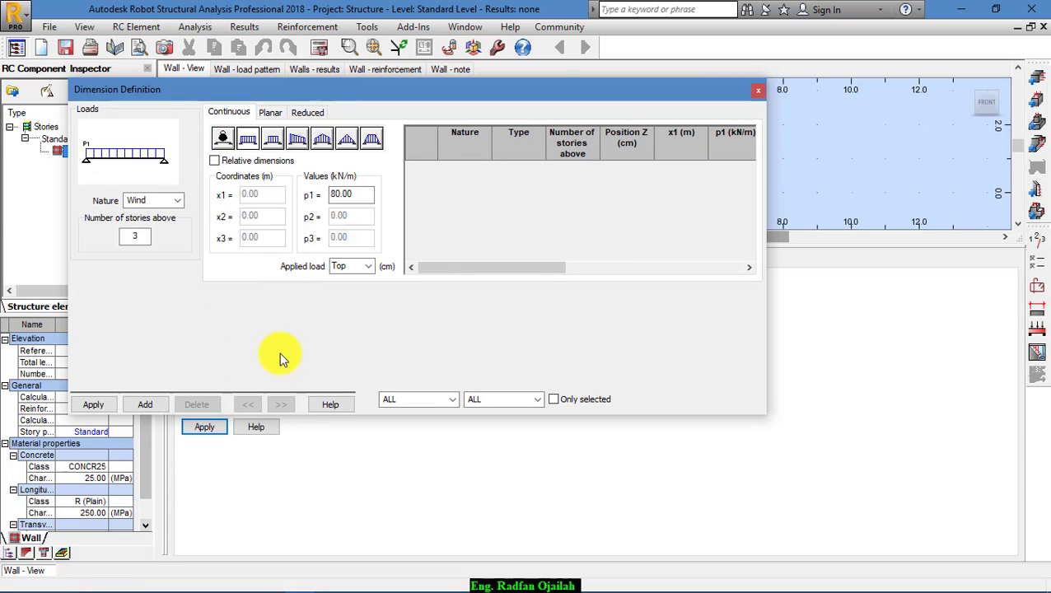
- Add a 150 kN/m Dead continuous load to the wall
{"action": "left_click", "coordinate": [173, 200]}
{"action": "left_click", "coordinate": [153, 216]}
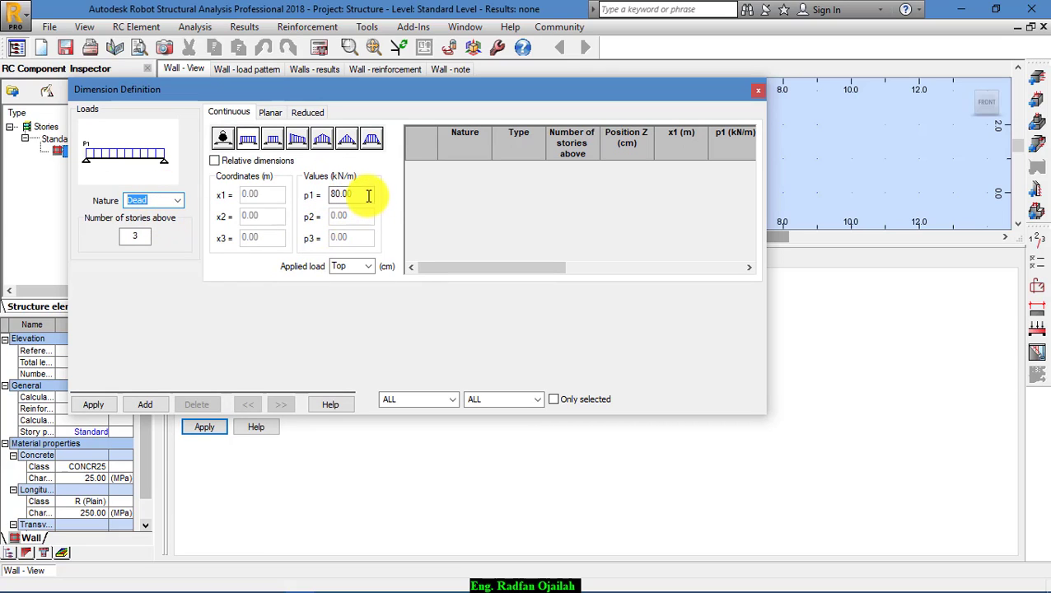
{"action": "left_click_drag", "start_coordinate": [369, 194], "coordinate": [320, 196]}
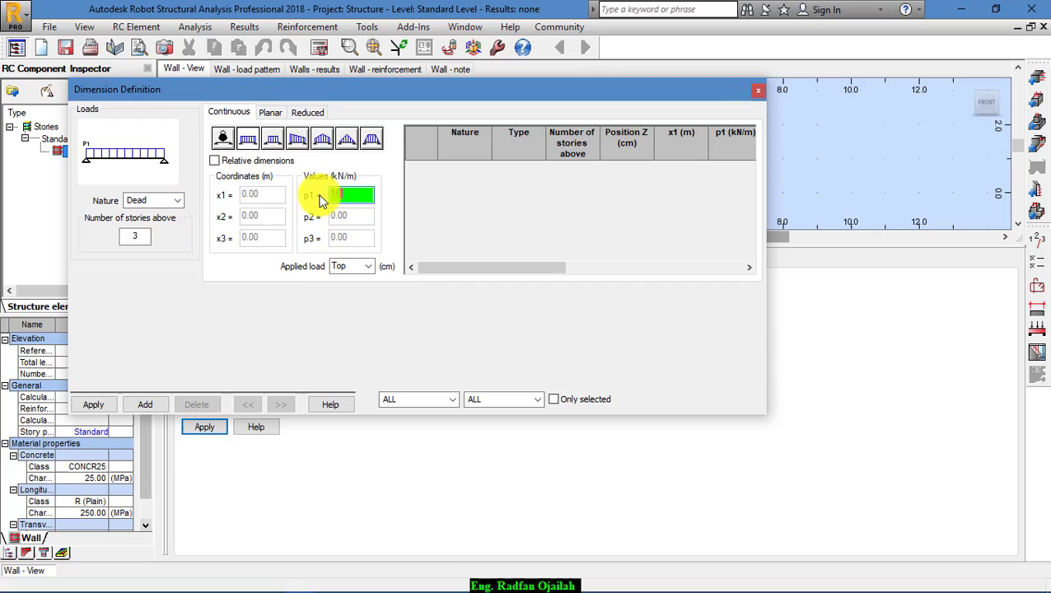
{"action": "type", "text": "150"}
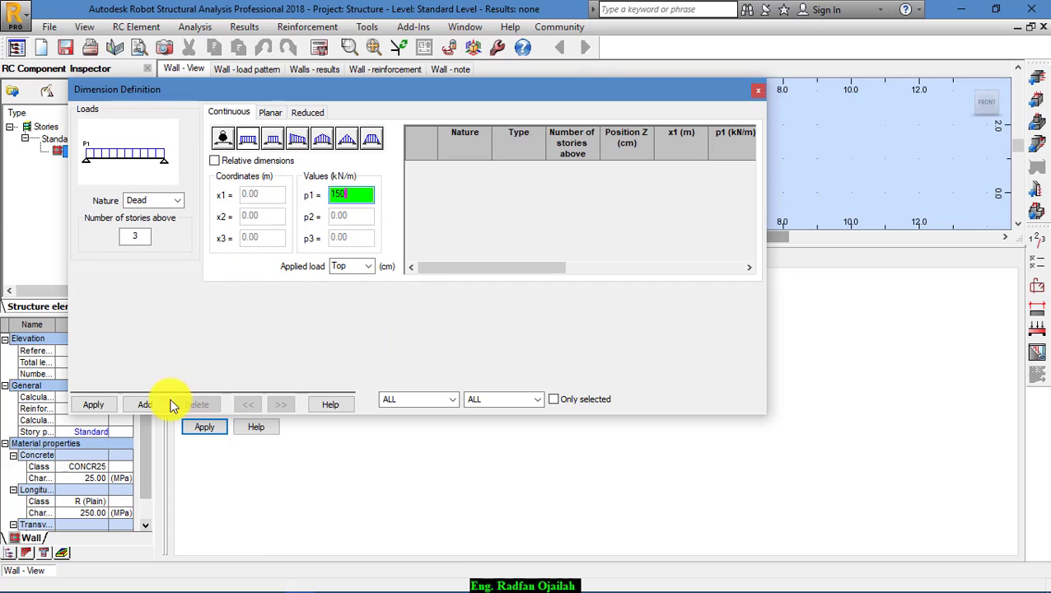
{"action": "left_click", "coordinate": [145, 404]}
- Add a 100 kN/m Live continuous load, apply the loads and close the dialog
{"action": "left_click", "coordinate": [173, 203]}
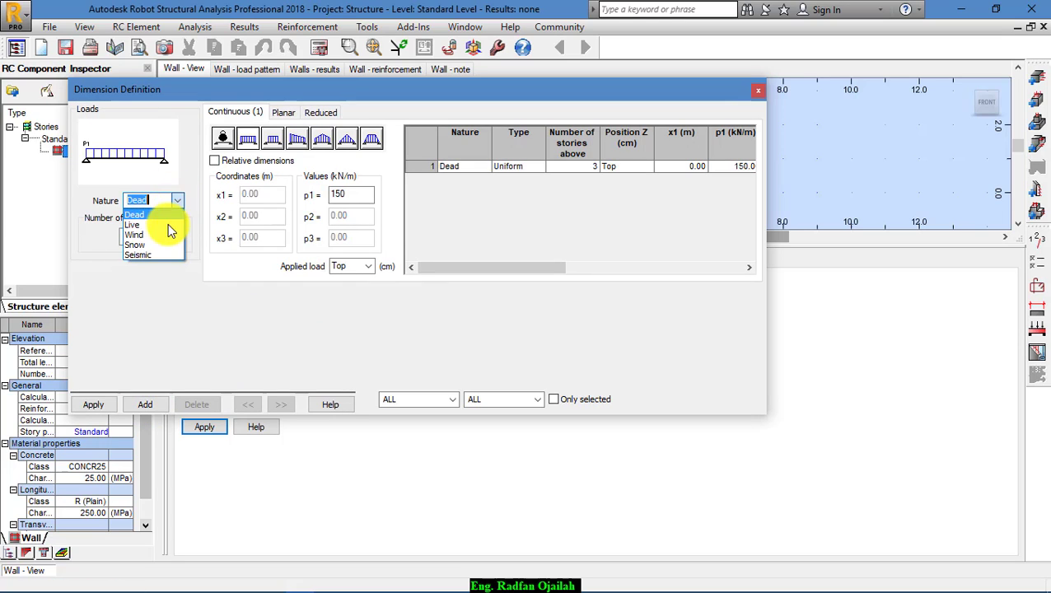
{"action": "left_click", "coordinate": [167, 231]}
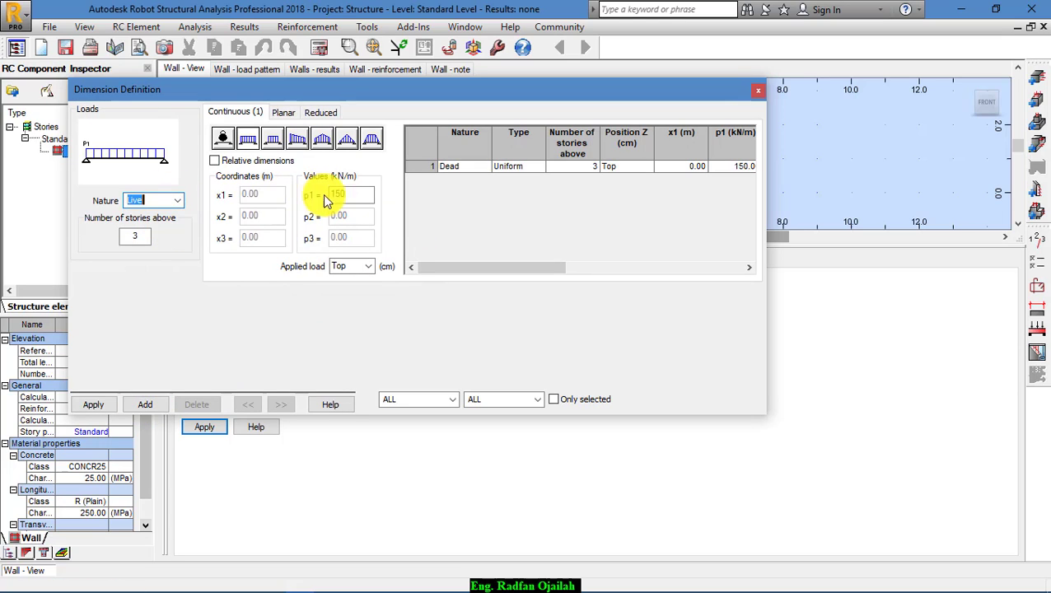
{"action": "left_click_drag", "start_coordinate": [359, 191], "coordinate": [317, 197]}
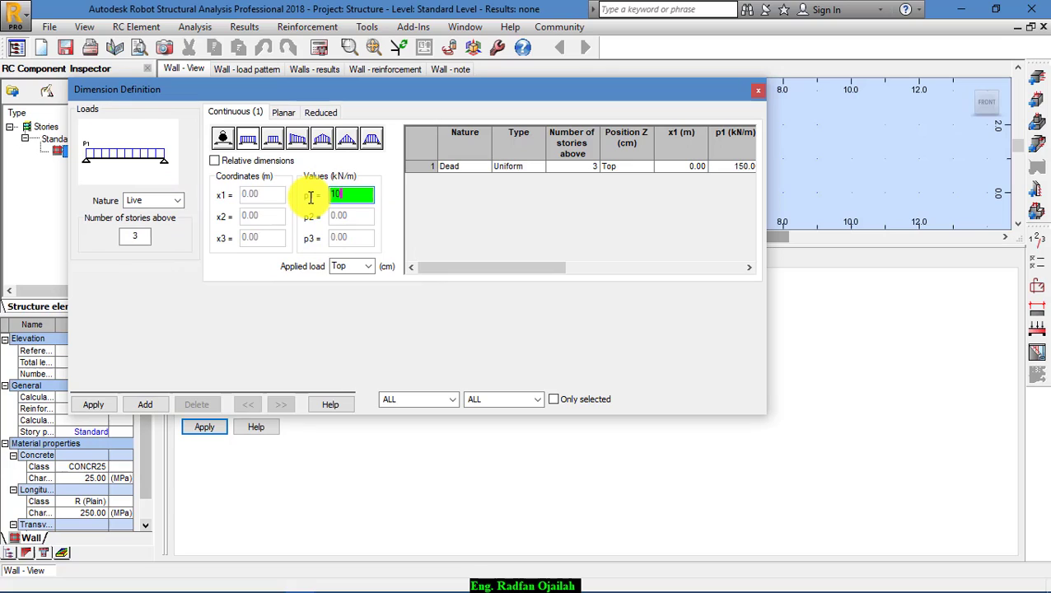
{"action": "type", "text": "100"}
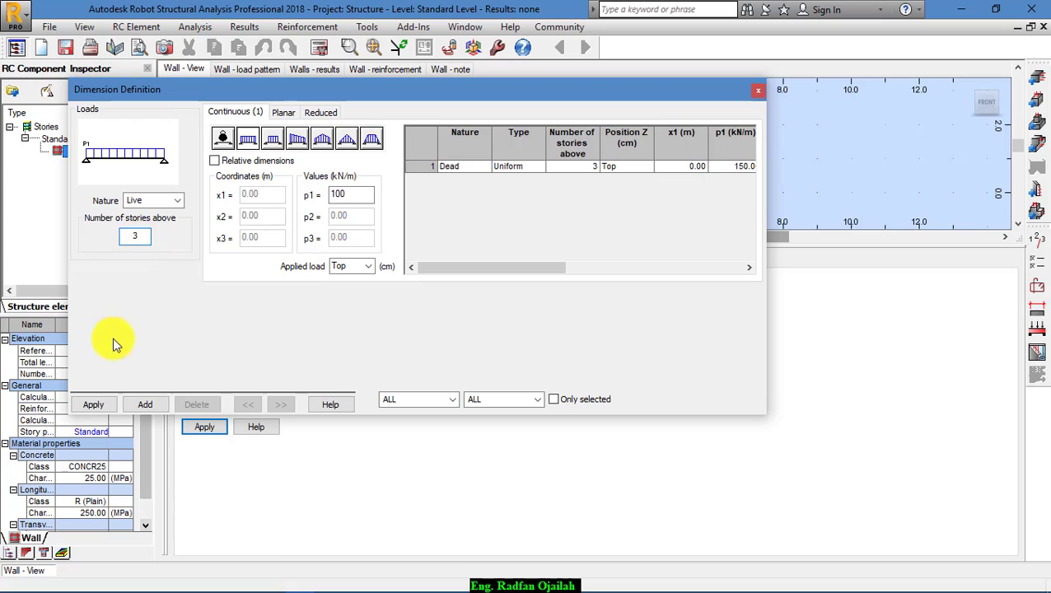
{"action": "left_click", "coordinate": [91, 405]}
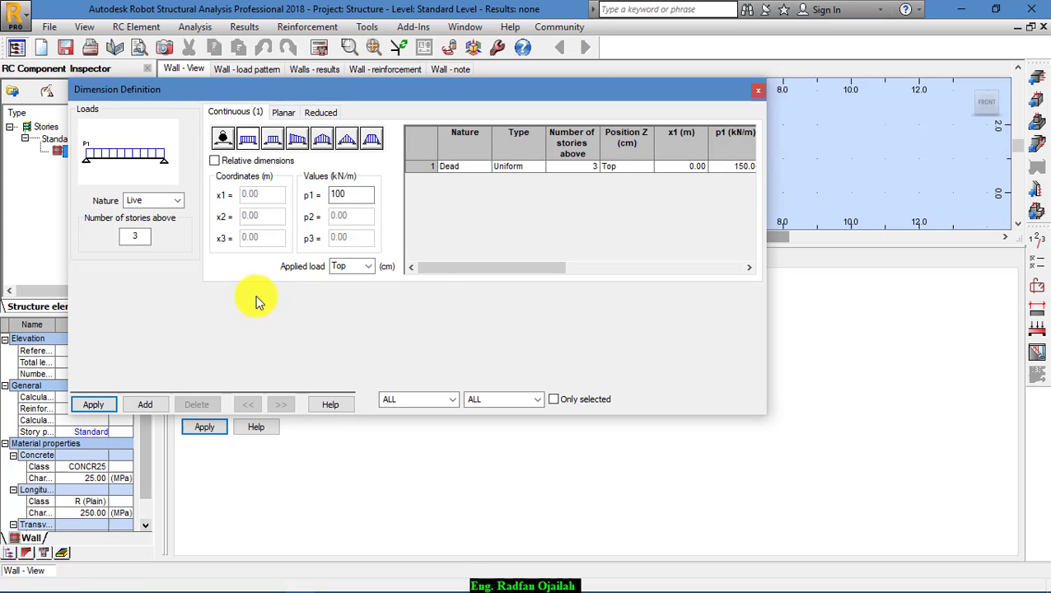
{"action": "left_click", "coordinate": [157, 403]}
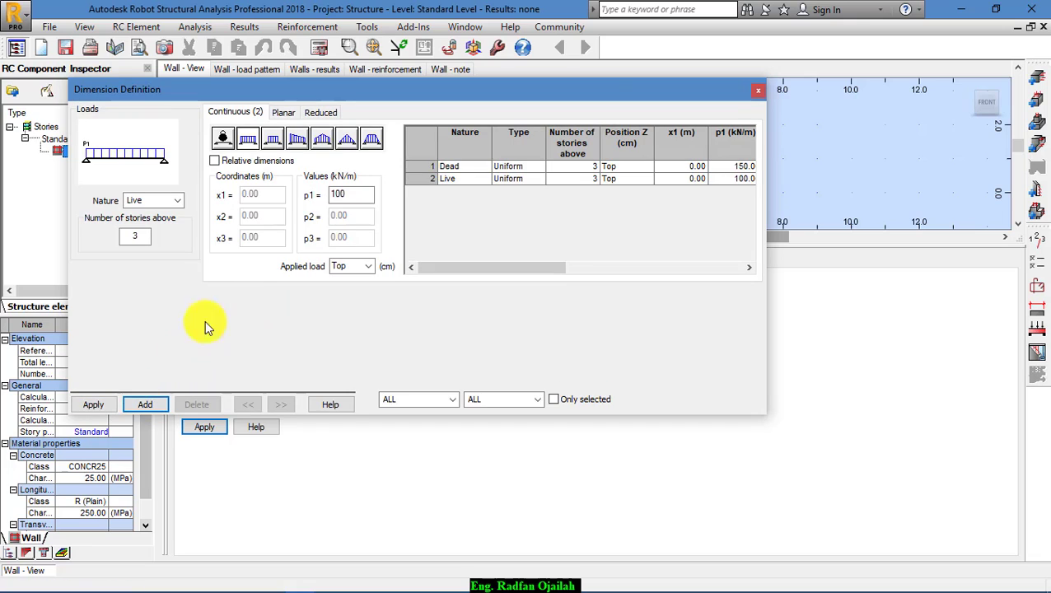
{"action": "left_click", "coordinate": [95, 404]}
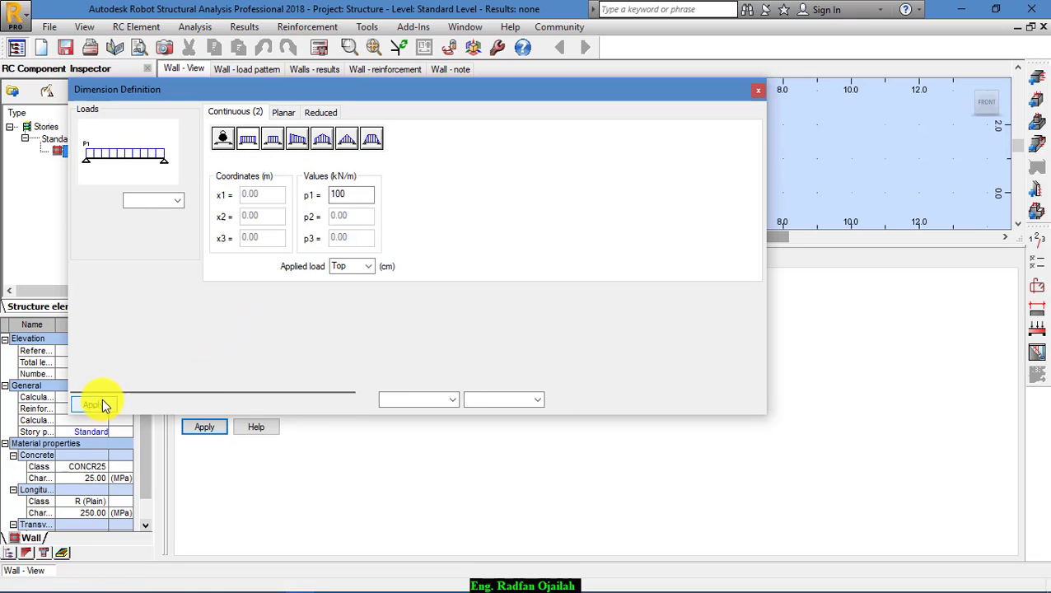
{"action": "left_click", "coordinate": [758, 89]}
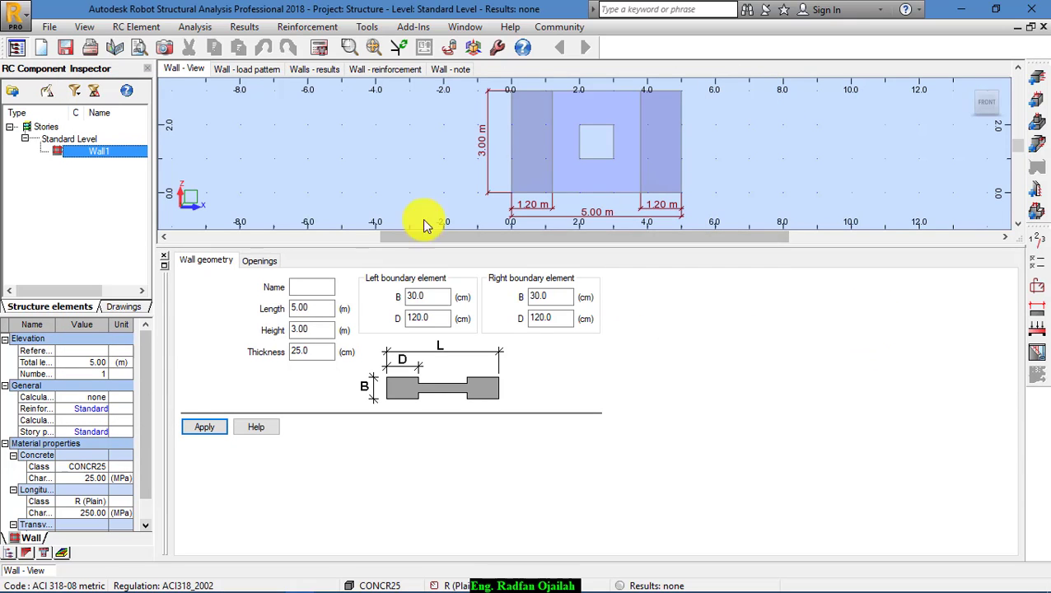
- Run the wall calculation and display the reinforcement table with bar layout
{"action": "left_click", "coordinate": [321, 48]}
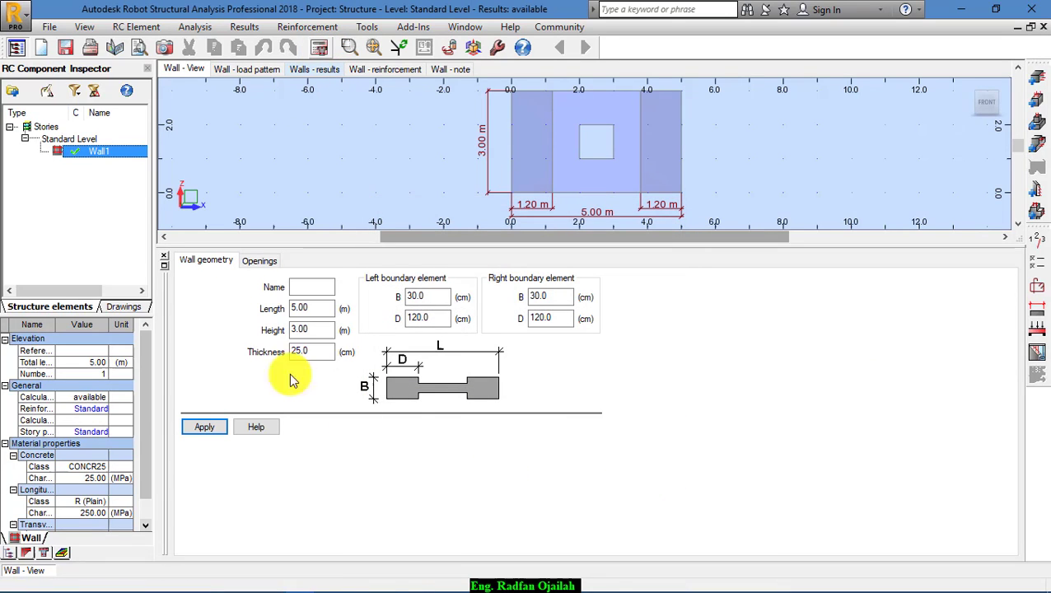
{"action": "left_click", "coordinate": [318, 69]}
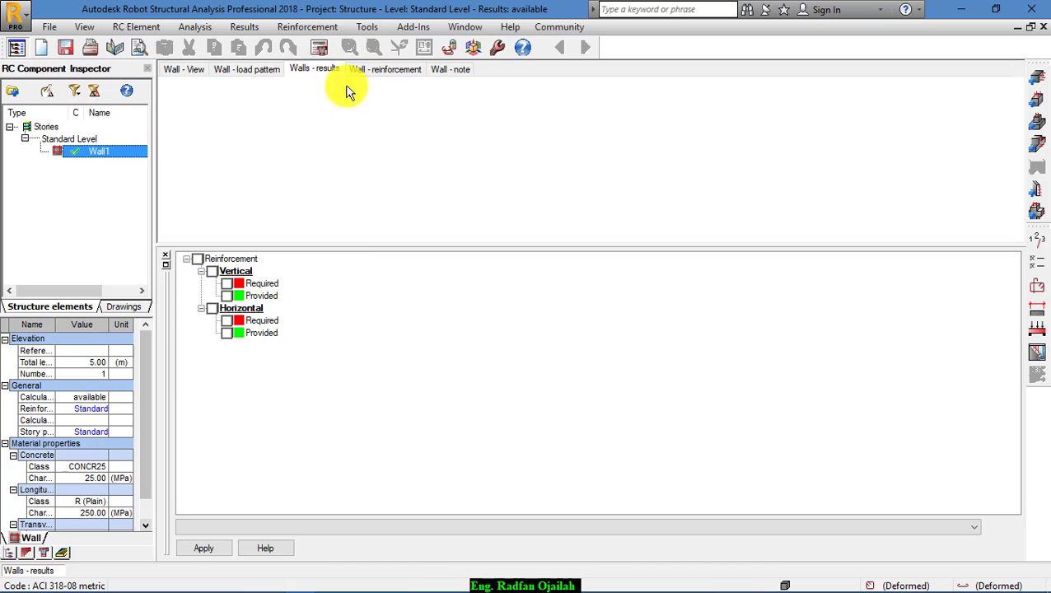
{"action": "left_click", "coordinate": [372, 73]}
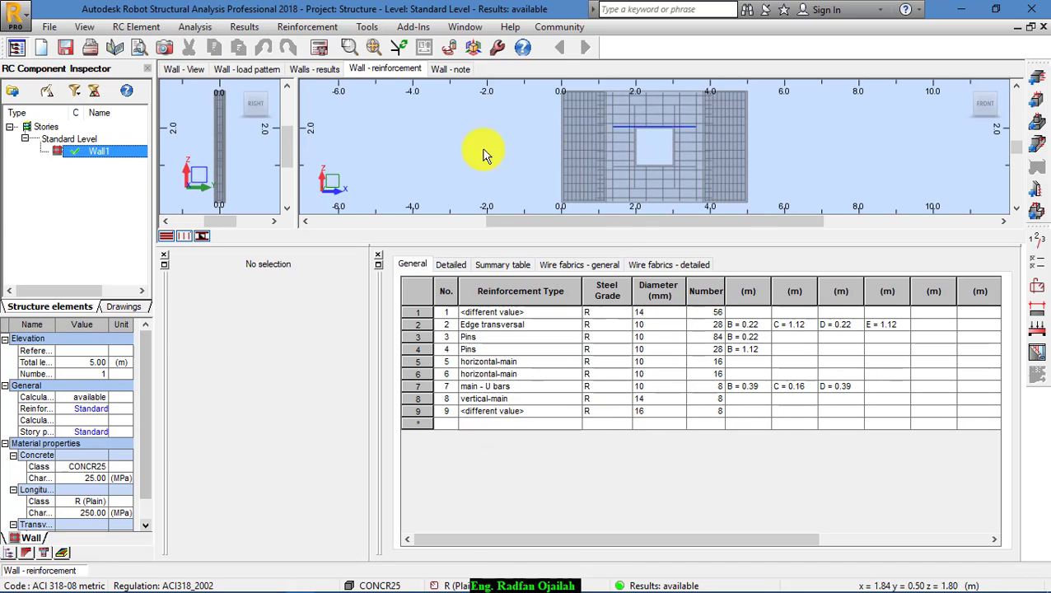
{"action": "scroll", "coordinate": [206, 152], "scroll_direction": "up", "scroll_amount": 3}
{"action": "scroll", "coordinate": [235, 181], "scroll_direction": "up", "scroll_amount": 3}
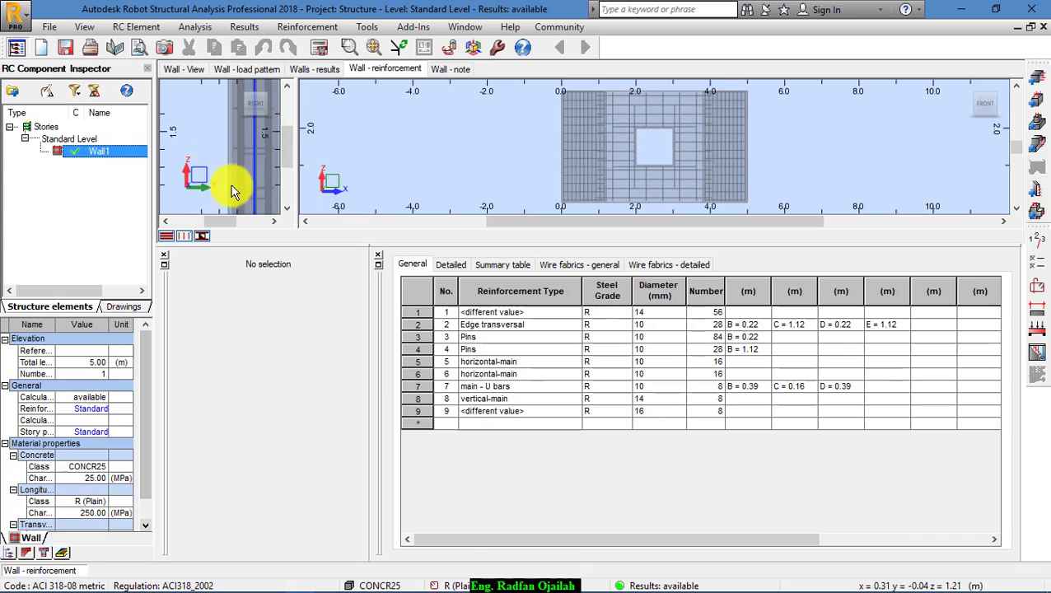
{"action": "scroll", "coordinate": [247, 177], "scroll_direction": "up", "scroll_amount": 4}
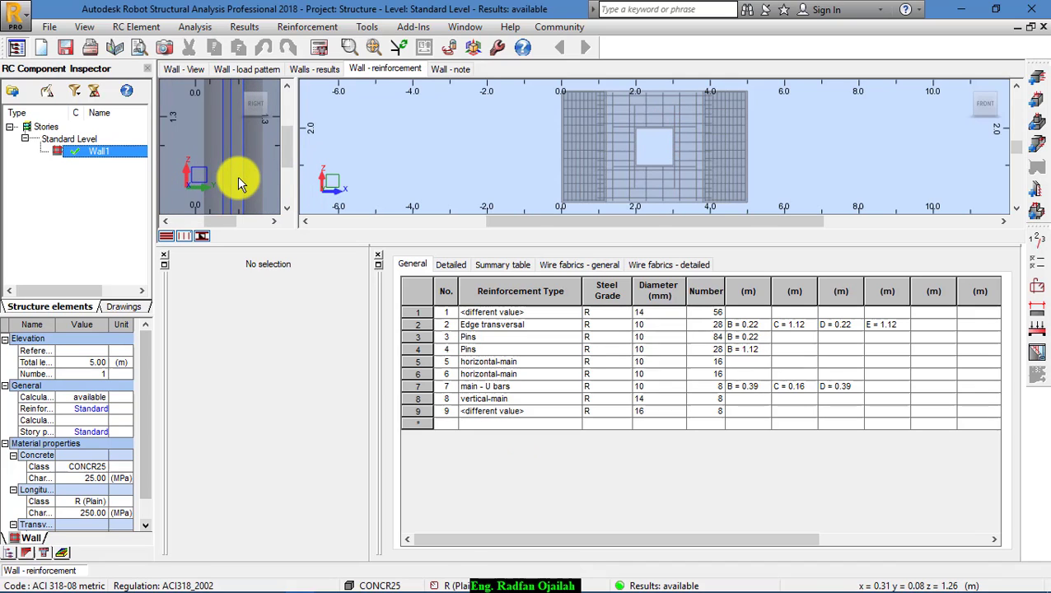
{"action": "scroll", "coordinate": [225, 165], "scroll_direction": "up", "scroll_amount": 2}
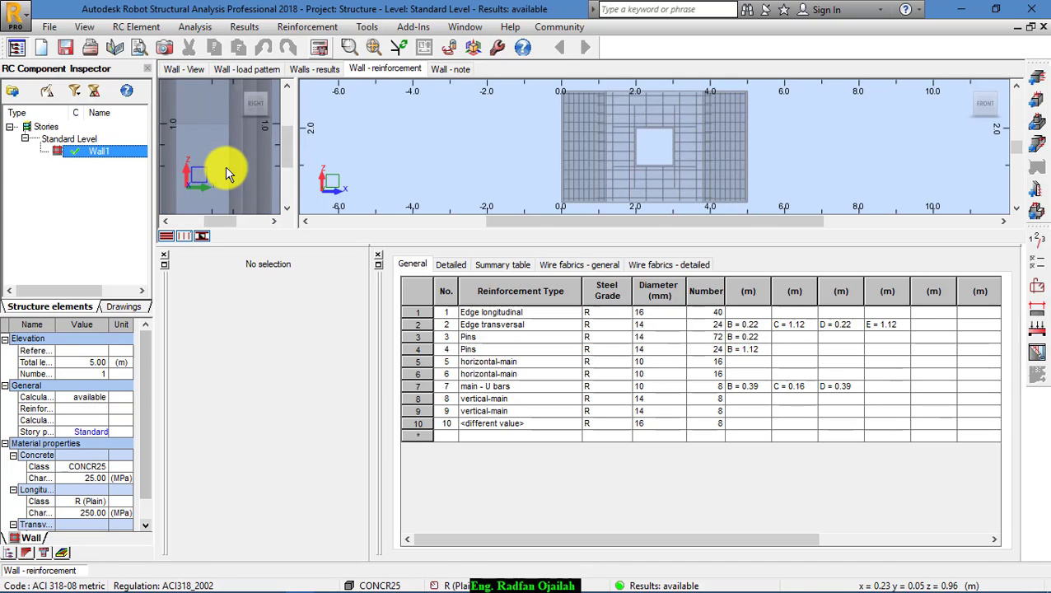
{"action": "left_click", "coordinate": [231, 170]}
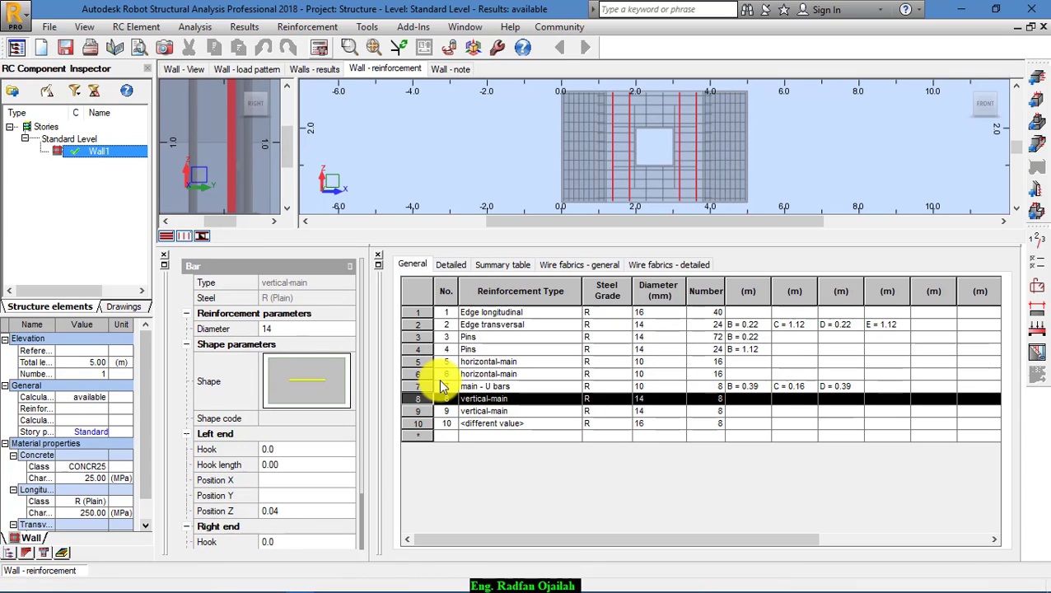
{"action": "left_click", "coordinate": [224, 148]}
- Review the Wall - note calculation note, scrolling through its loads, checks and reinforcement
{"action": "left_click", "coordinate": [445, 67]}
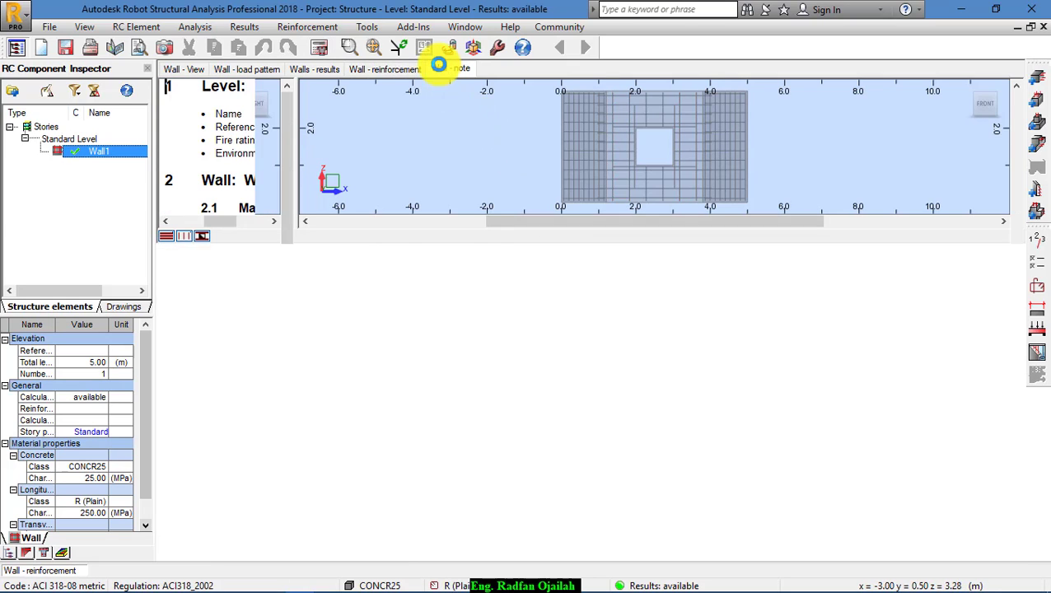
{"action": "scroll", "coordinate": [405, 256], "scroll_direction": "down", "scroll_amount": 3}
{"action": "scroll", "coordinate": [405, 256], "scroll_direction": "down", "scroll_amount": 15}
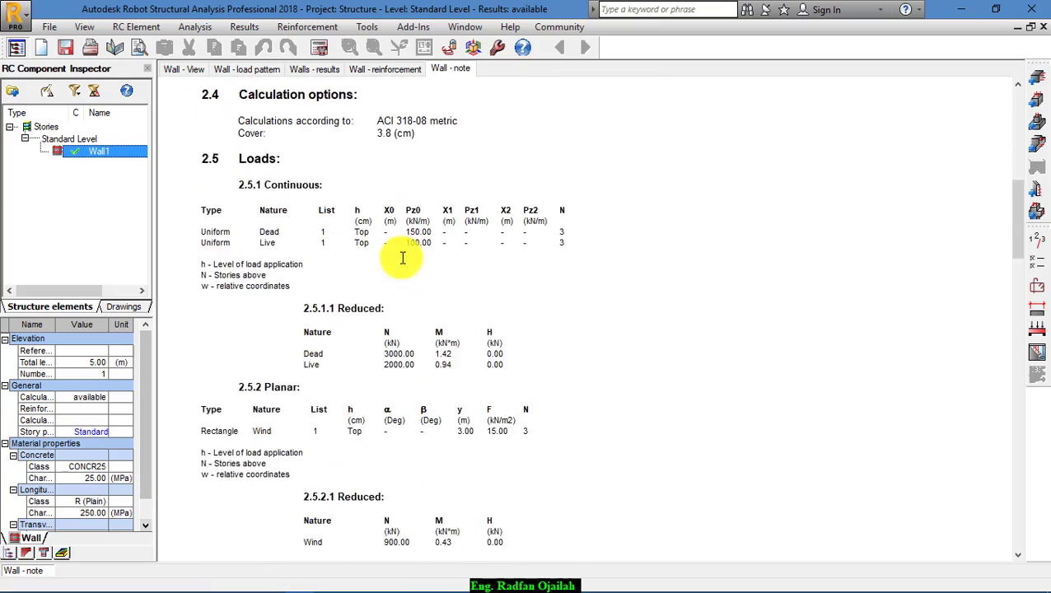
{"action": "scroll", "coordinate": [396, 262], "scroll_direction": "up", "scroll_amount": 10}
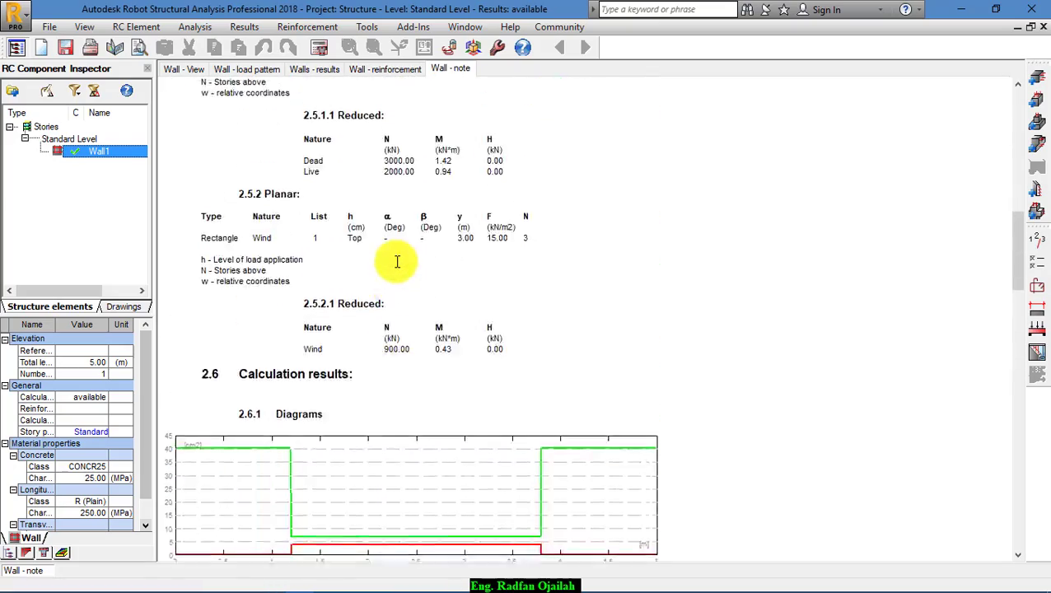
{"action": "scroll", "coordinate": [396, 262], "scroll_direction": "down", "scroll_amount": 16}
{"action": "scroll", "coordinate": [397, 262], "scroll_direction": "down", "scroll_amount": 15}
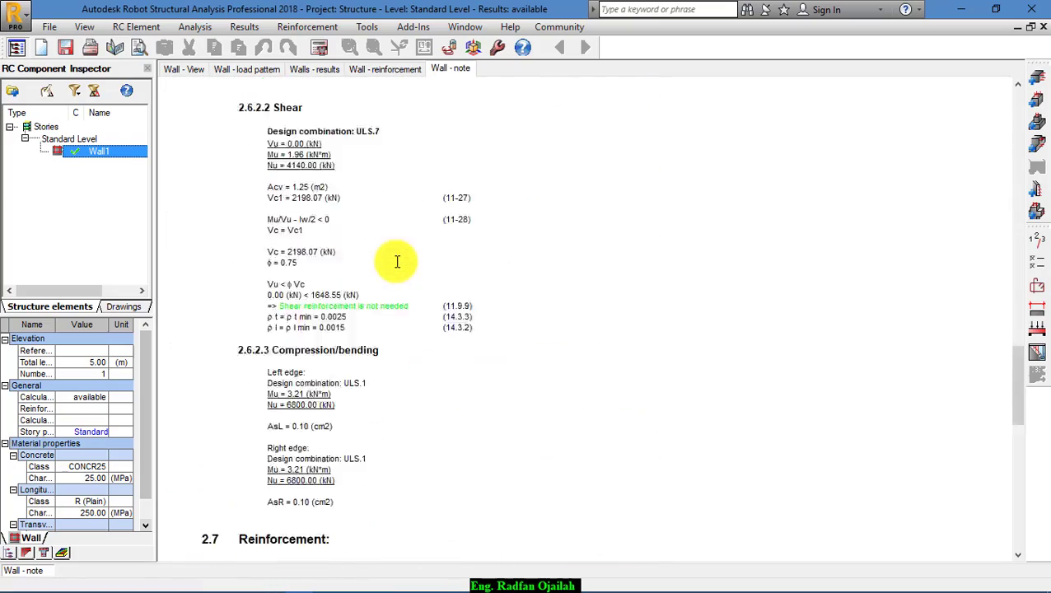
{"action": "scroll", "coordinate": [397, 262], "scroll_direction": "down", "scroll_amount": 5}
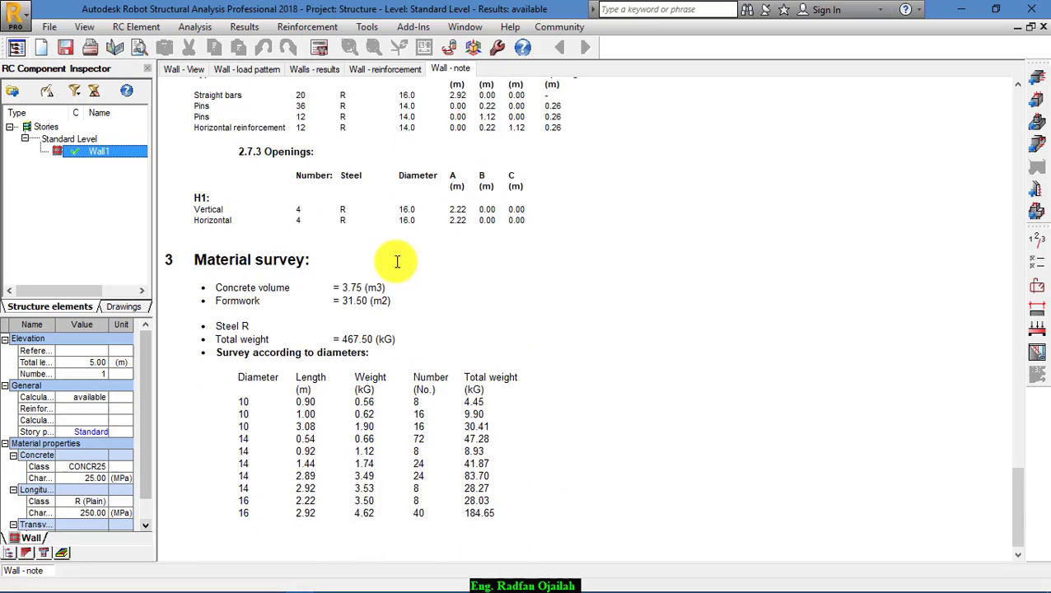
{"action": "scroll", "coordinate": [399, 258], "scroll_direction": "up", "scroll_amount": 6}
{"action": "scroll", "coordinate": [728, 241], "scroll_direction": "up", "scroll_amount": 20}
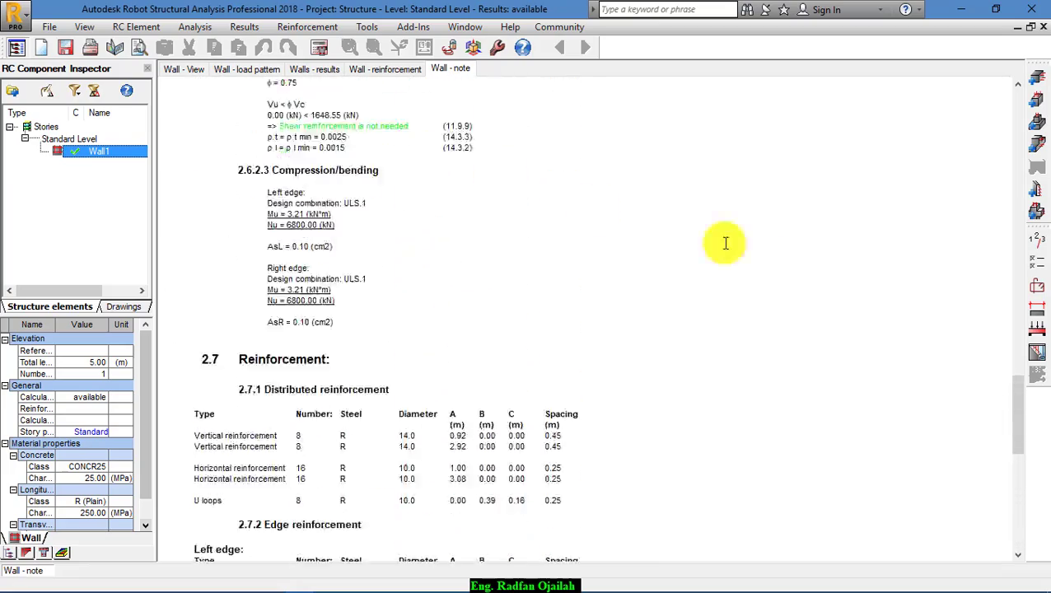
- Generate Wall1's Drawing 1/3 and inspect its elevation, sections A-A and B-B, and bar schedule
{"action": "left_click", "coordinate": [1040, 361]}
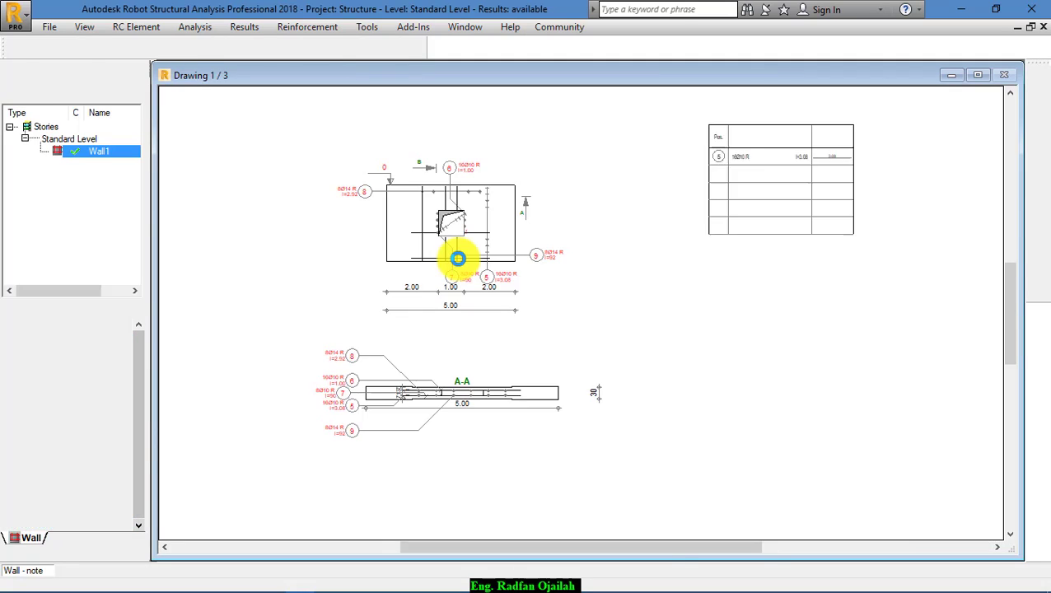
{"action": "scroll", "coordinate": [368, 258], "scroll_direction": "up", "scroll_amount": 2}
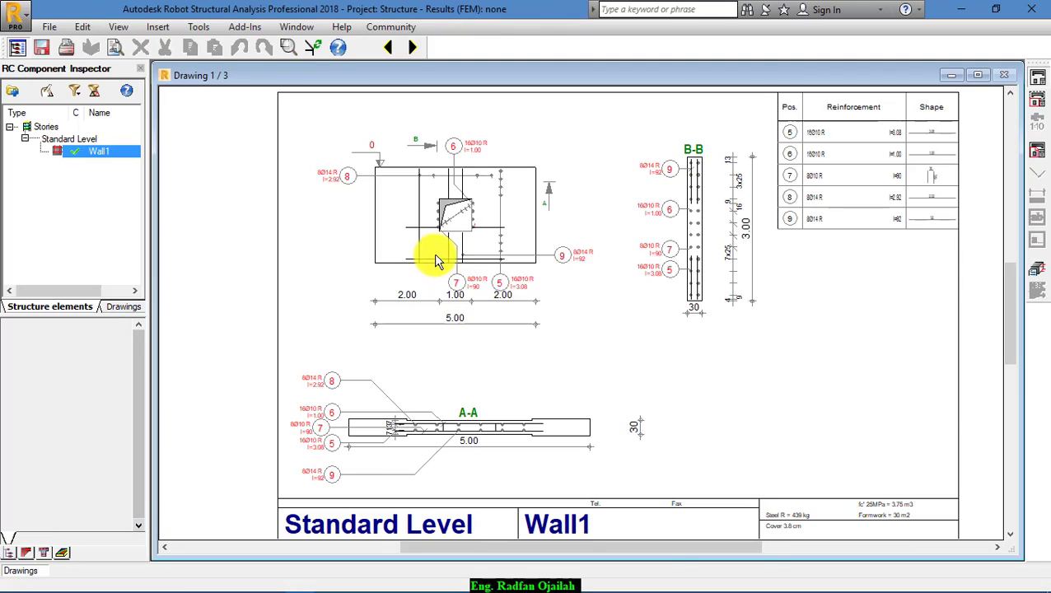
{"action": "scroll", "coordinate": [303, 230], "scroll_direction": "down", "scroll_amount": 3}
{"action": "scroll", "coordinate": [718, 183], "scroll_direction": "up", "scroll_amount": 2}
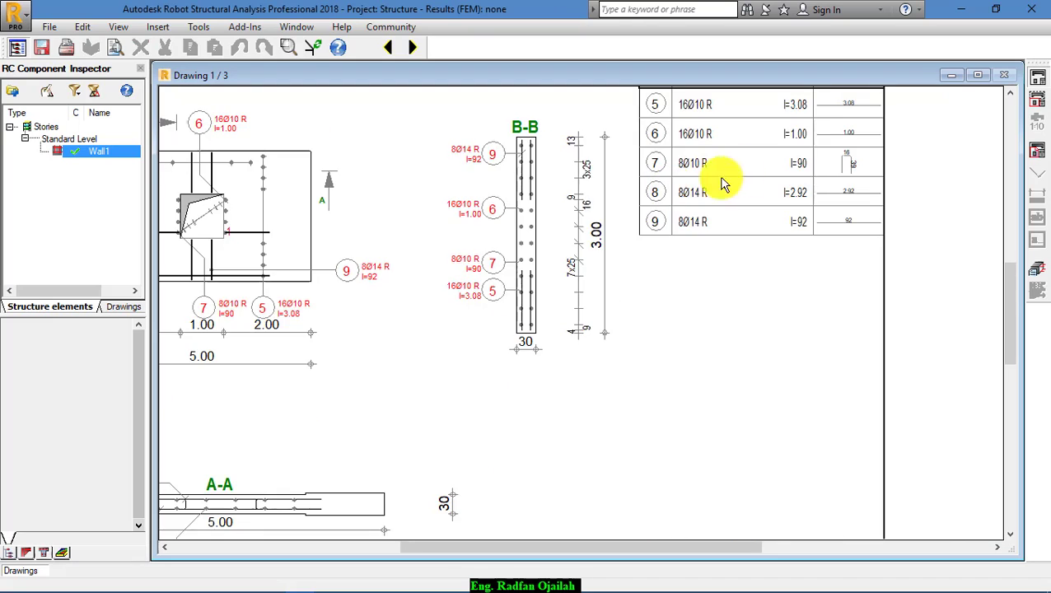
{"action": "scroll", "coordinate": [493, 298], "scroll_direction": "down", "scroll_amount": 2}
{"action": "scroll", "coordinate": [637, 212], "scroll_direction": "up", "scroll_amount": 2}
{"action": "scroll", "coordinate": [647, 205], "scroll_direction": "up", "scroll_amount": 3}
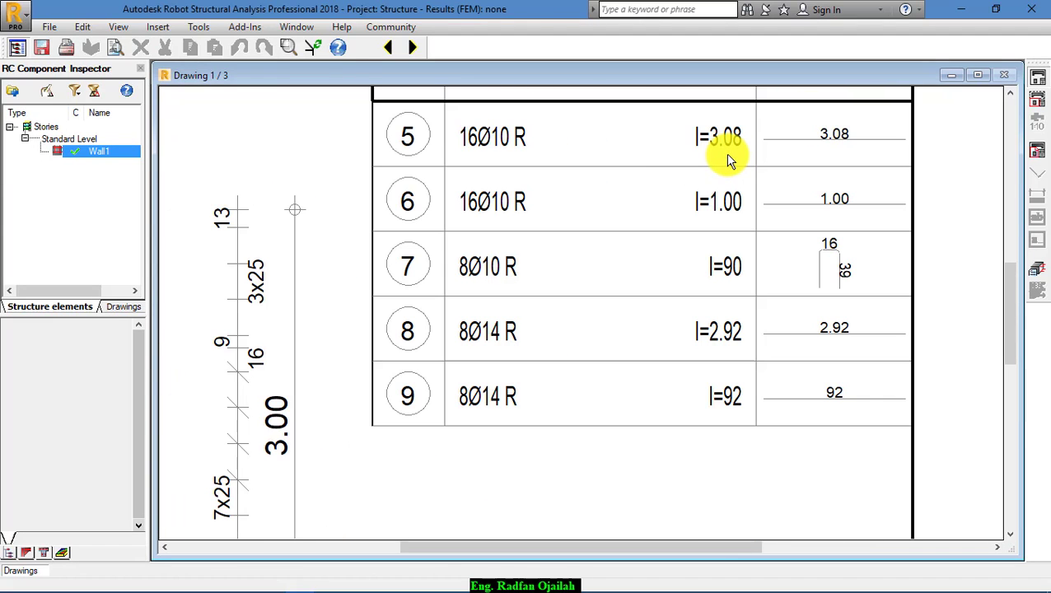
{"action": "scroll", "coordinate": [742, 263], "scroll_direction": "down", "scroll_amount": 1}
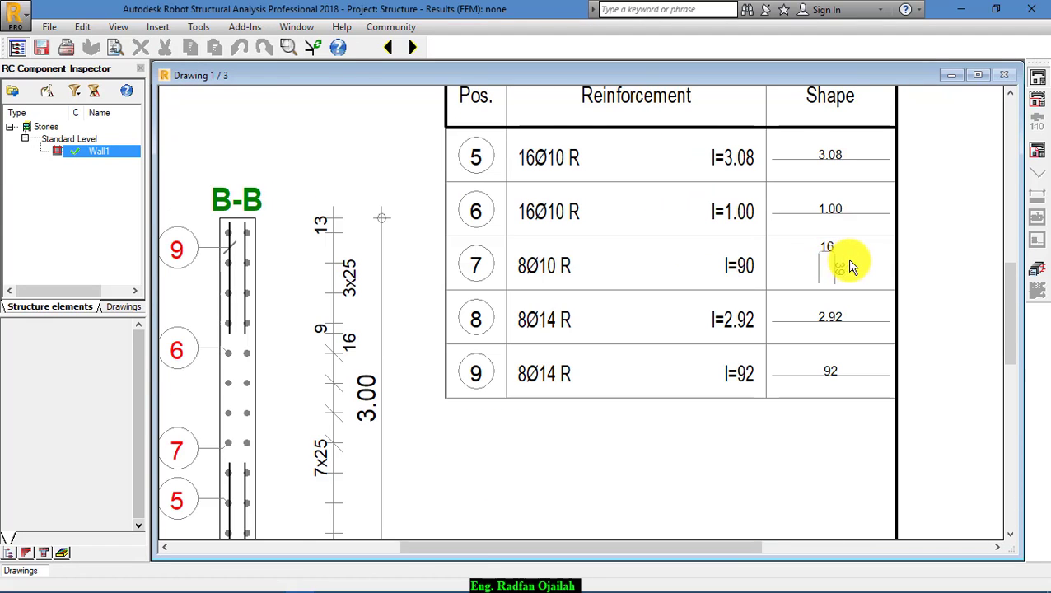
{"action": "scroll", "coordinate": [902, 226], "scroll_direction": "down", "scroll_amount": 2}
{"action": "scroll", "coordinate": [897, 221], "scroll_direction": "up", "scroll_amount": 3}
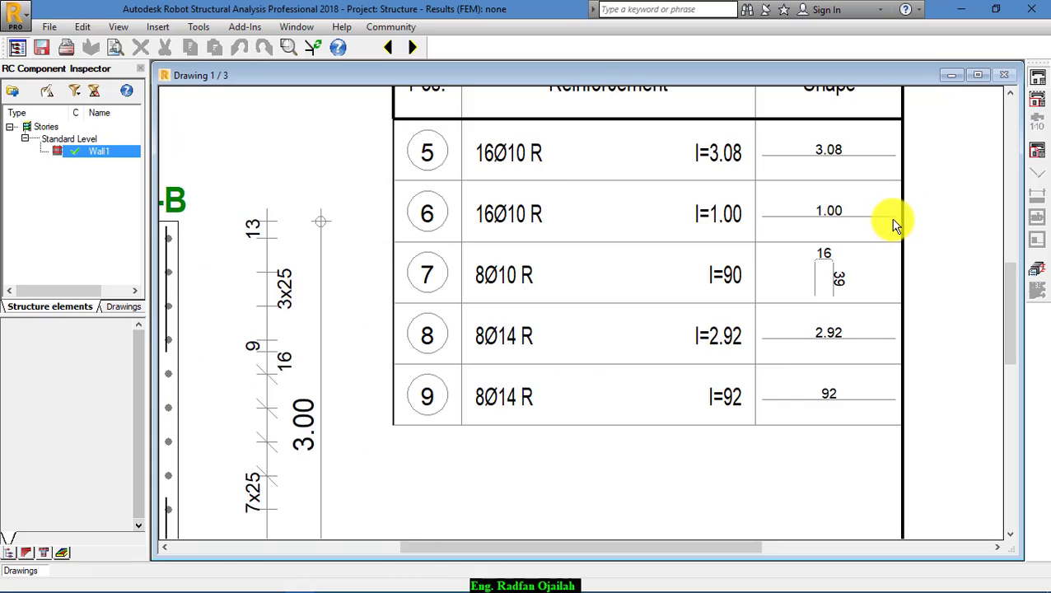
{"action": "scroll", "coordinate": [894, 219], "scroll_direction": "down", "scroll_amount": 1}
{"action": "scroll", "coordinate": [900, 214], "scroll_direction": "down", "scroll_amount": 2}
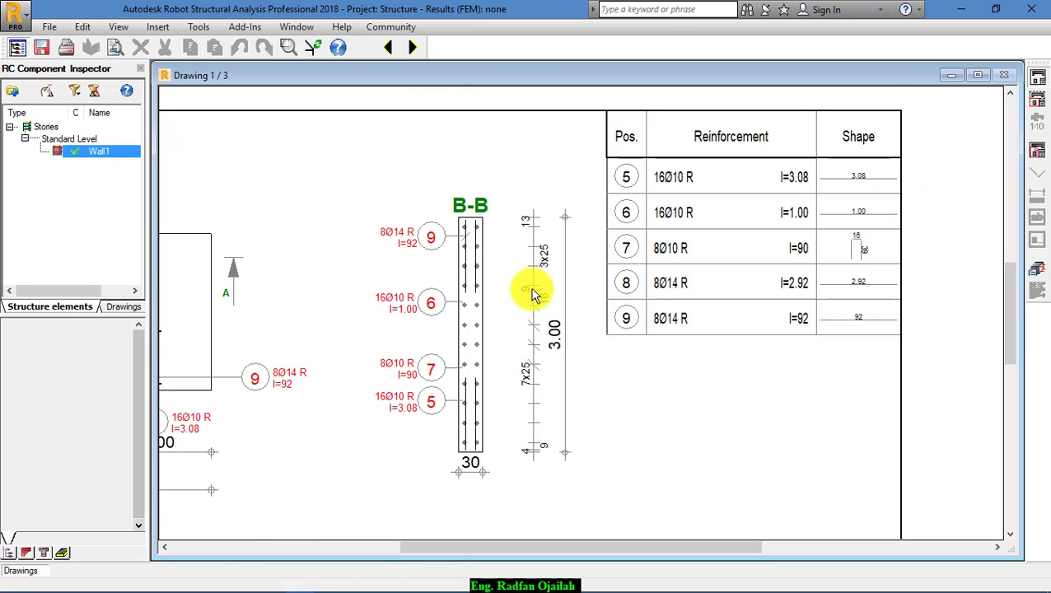
{"action": "scroll", "coordinate": [704, 213], "scroll_direction": "down", "scroll_amount": 3}
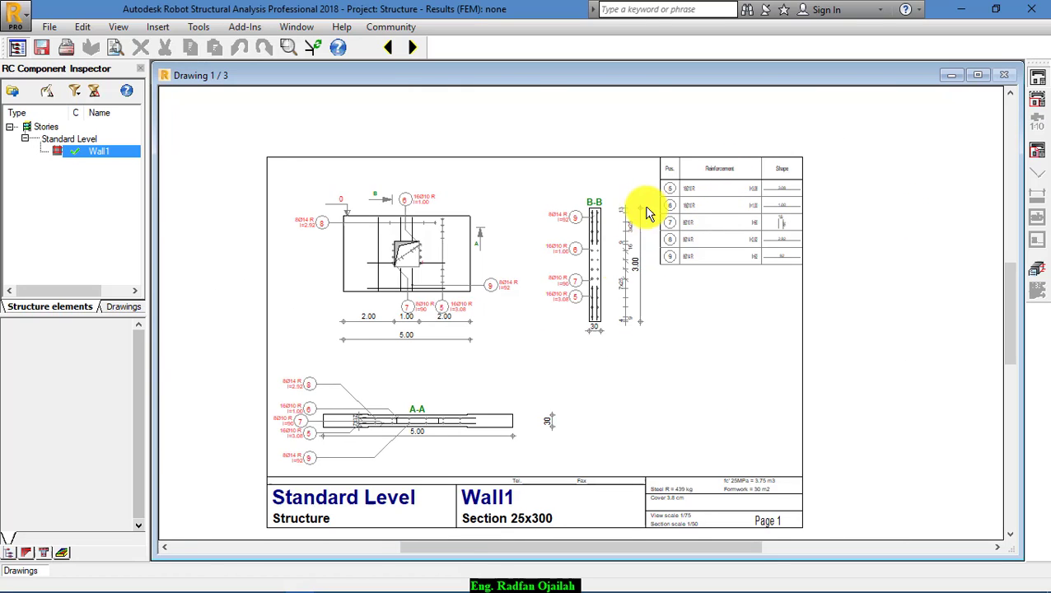
{"action": "scroll", "coordinate": [619, 303], "scroll_direction": "down", "scroll_amount": 1}
{"action": "scroll", "coordinate": [613, 311], "scroll_direction": "up", "scroll_amount": 2}
{"action": "scroll", "coordinate": [634, 317], "scroll_direction": "down", "scroll_amount": 1}
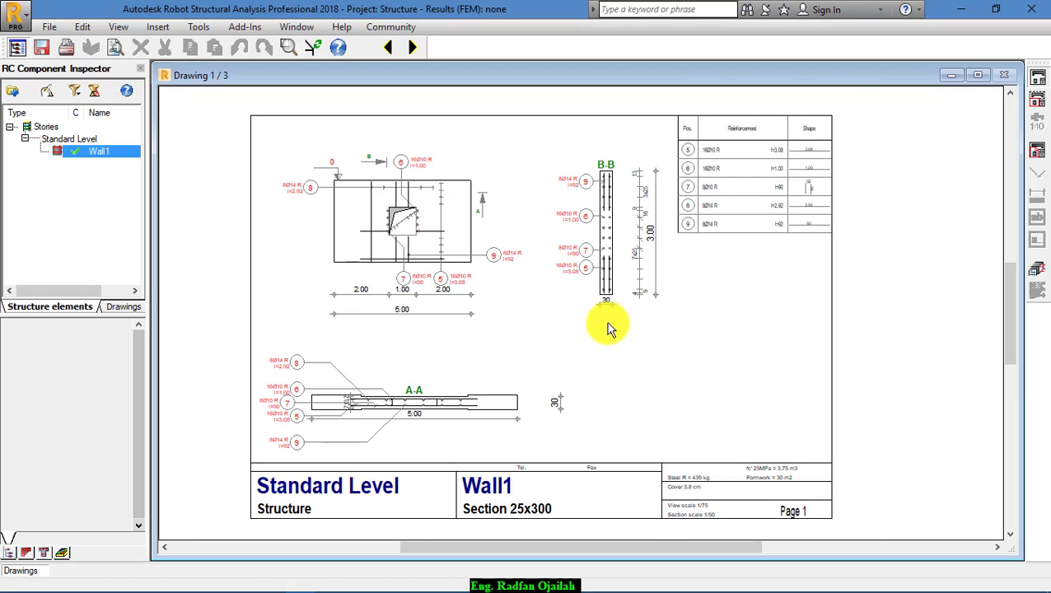